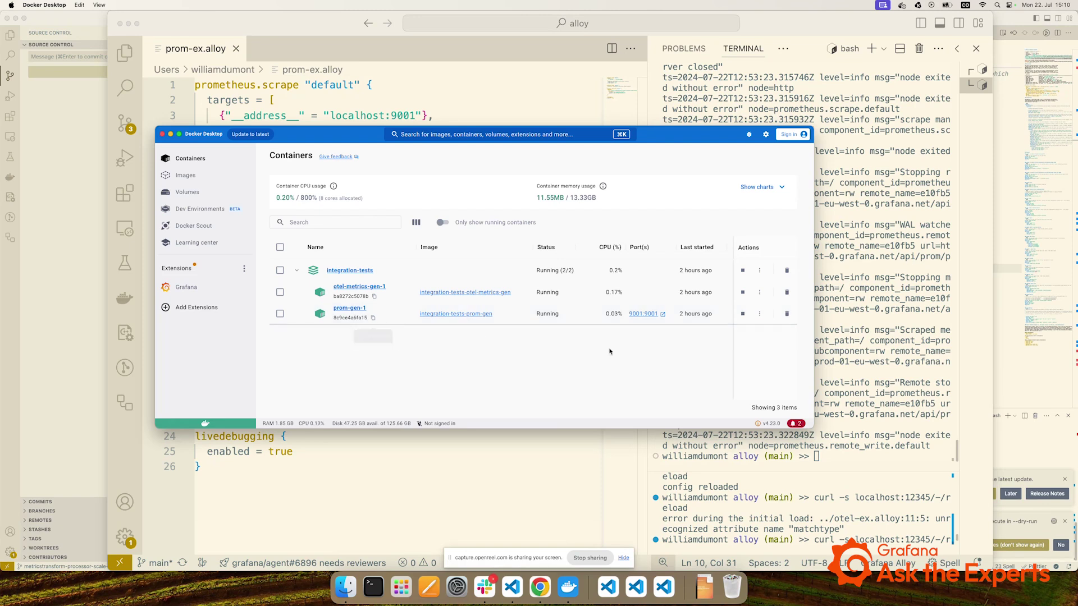
- Point out the remote_write URL, the relabel receiver, and the relabel and scrape block boundaries in prom-ex.alloy
{"action": "left_click", "coordinate": [514, 444]}
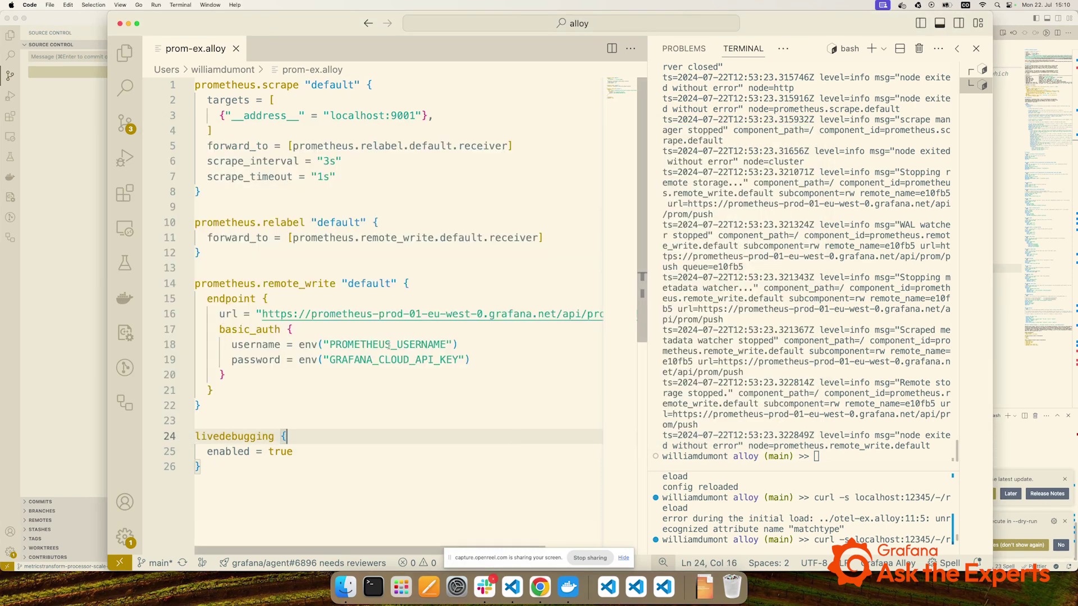
{"action": "left_click", "coordinate": [362, 313]}
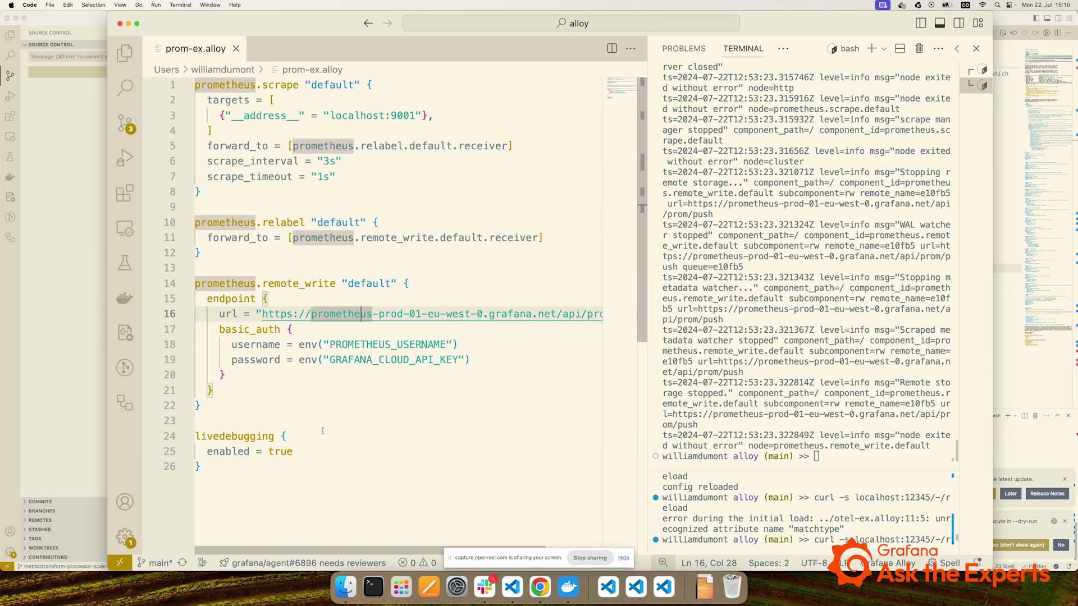
{"action": "left_click", "coordinate": [484, 145]}
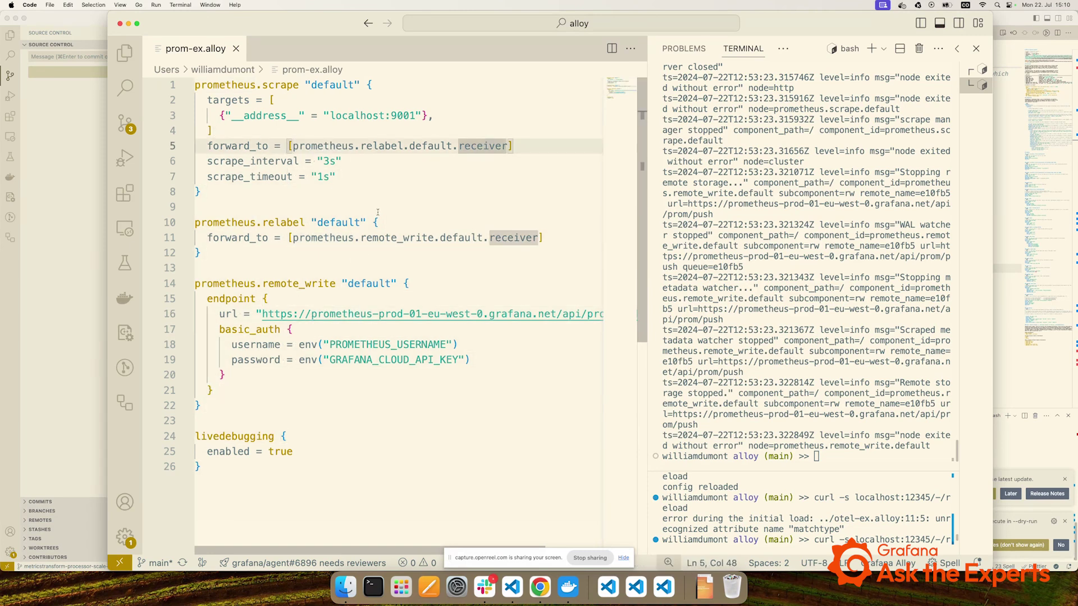
{"action": "left_click", "coordinate": [418, 208]}
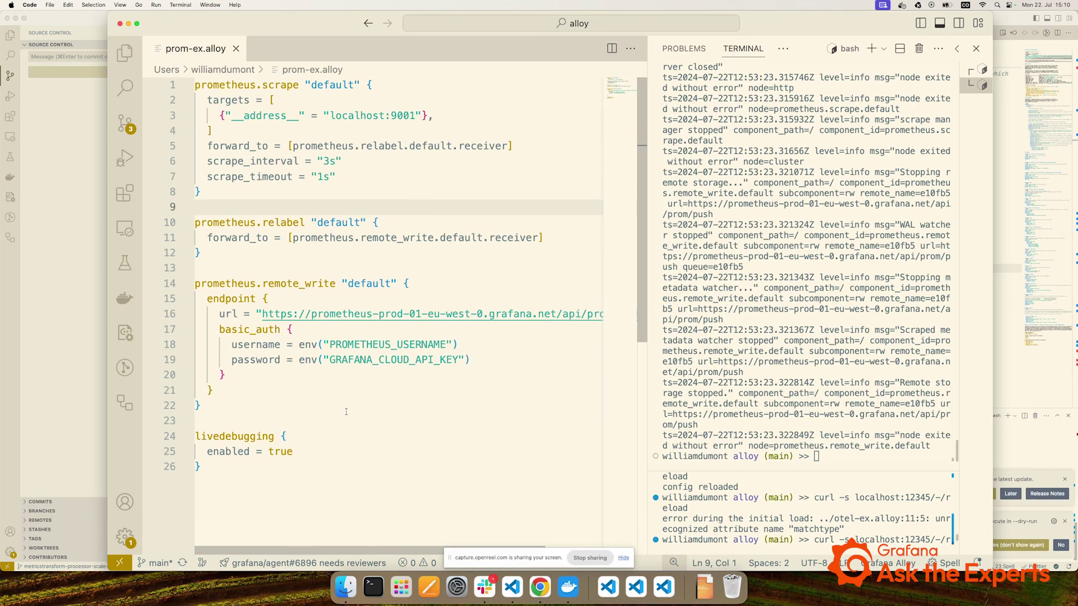
{"action": "left_click", "coordinate": [386, 246]}
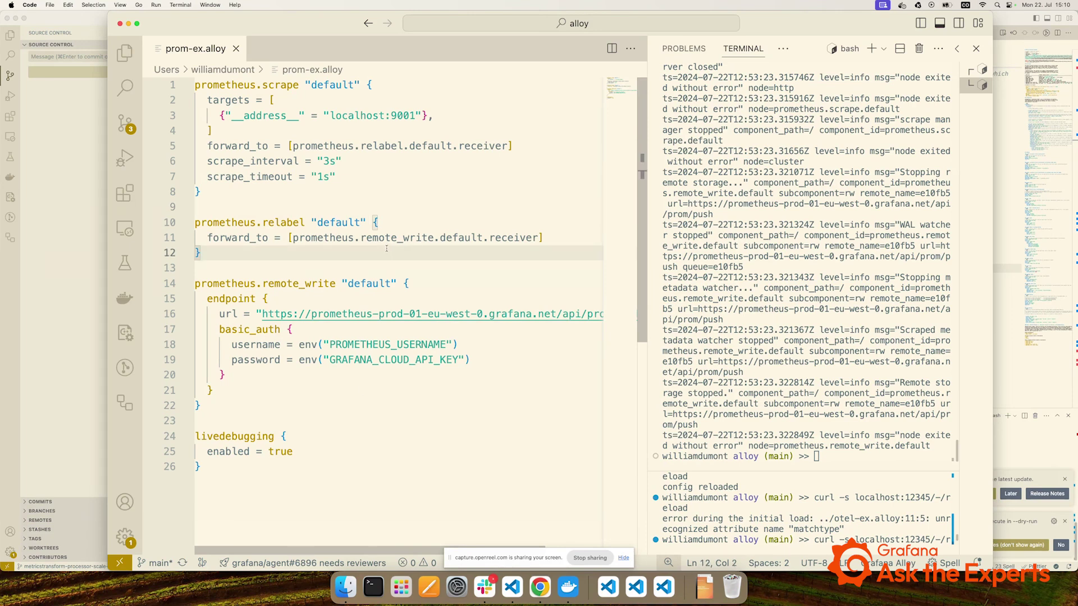
{"action": "left_click", "coordinate": [329, 188]}
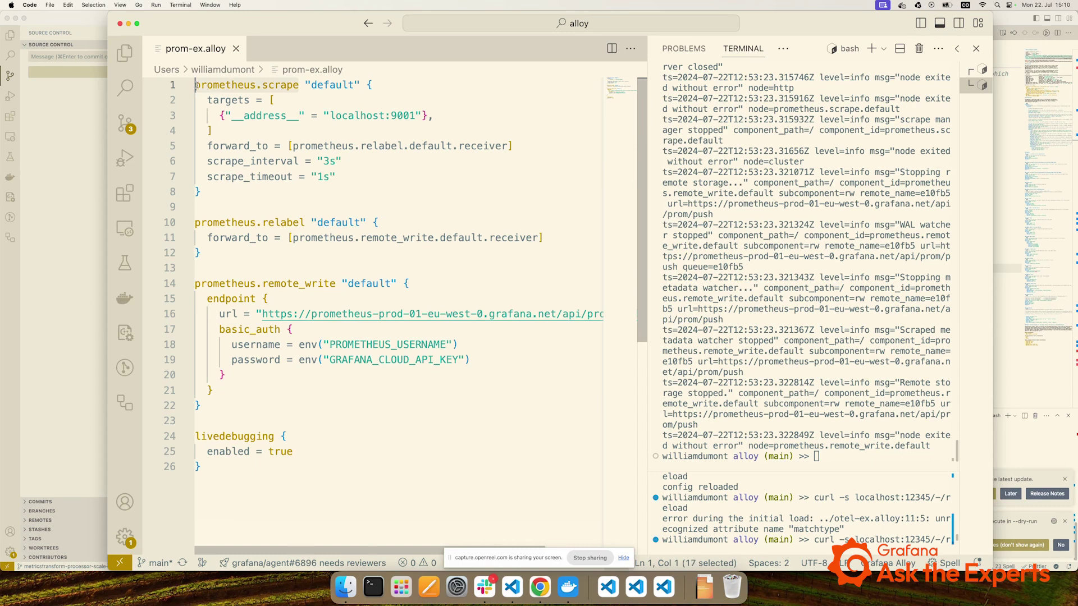
- Walk through the scrape block: target localhost:9001, 3s interval, and forwarding to prometheus.relabel
{"action": "left_click", "coordinate": [355, 116]}
{"action": "left_click", "coordinate": [343, 100]}
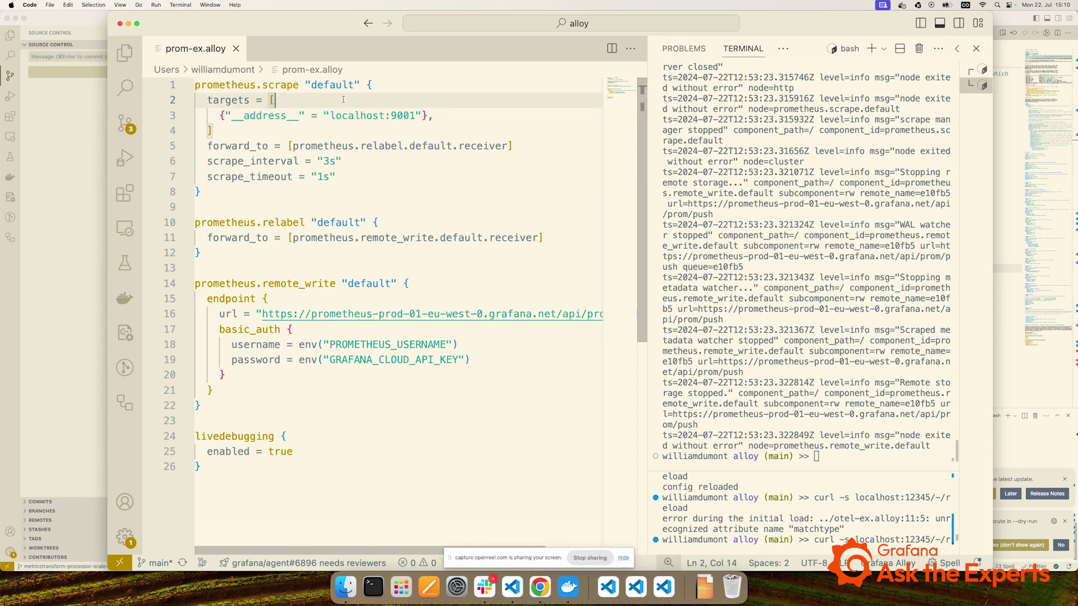
{"action": "left_click_drag", "start_coordinate": [324, 115], "coordinate": [416, 115]}
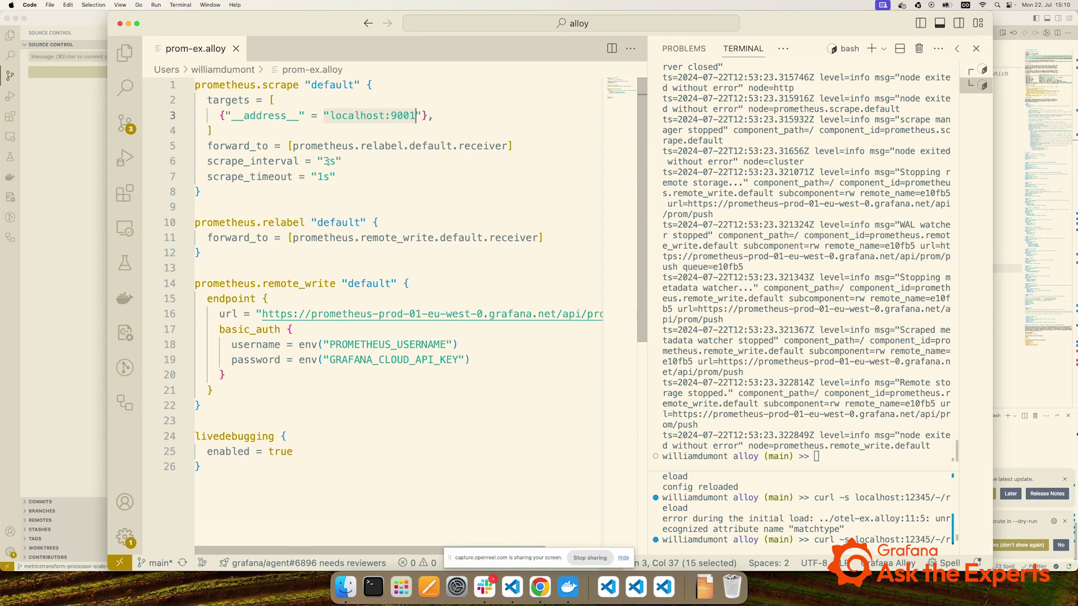
{"action": "left_click_drag", "start_coordinate": [324, 161], "coordinate": [330, 161]}
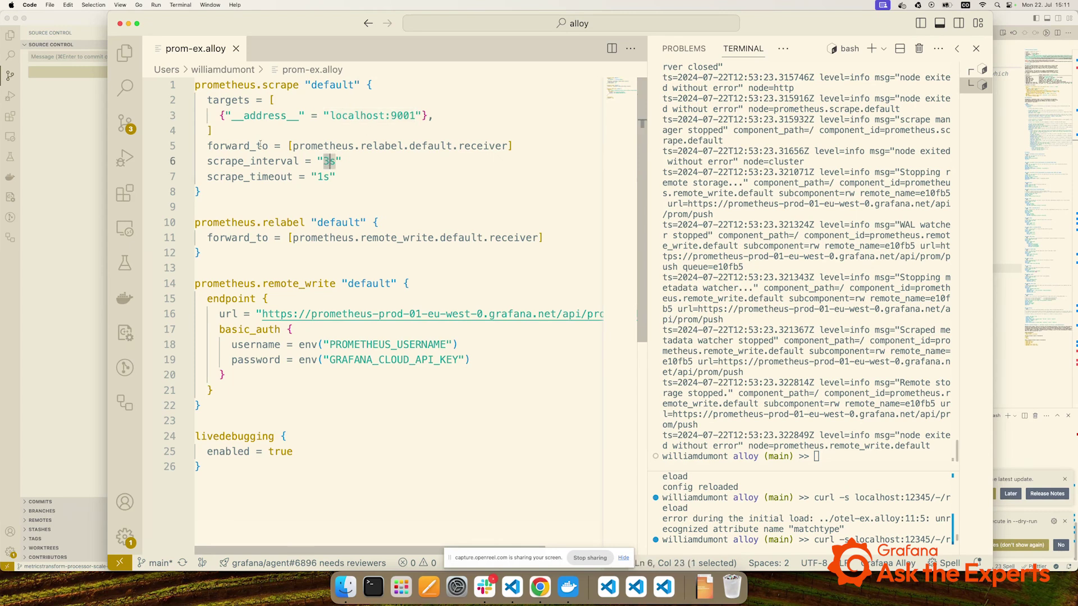
{"action": "left_click", "coordinate": [303, 146]}
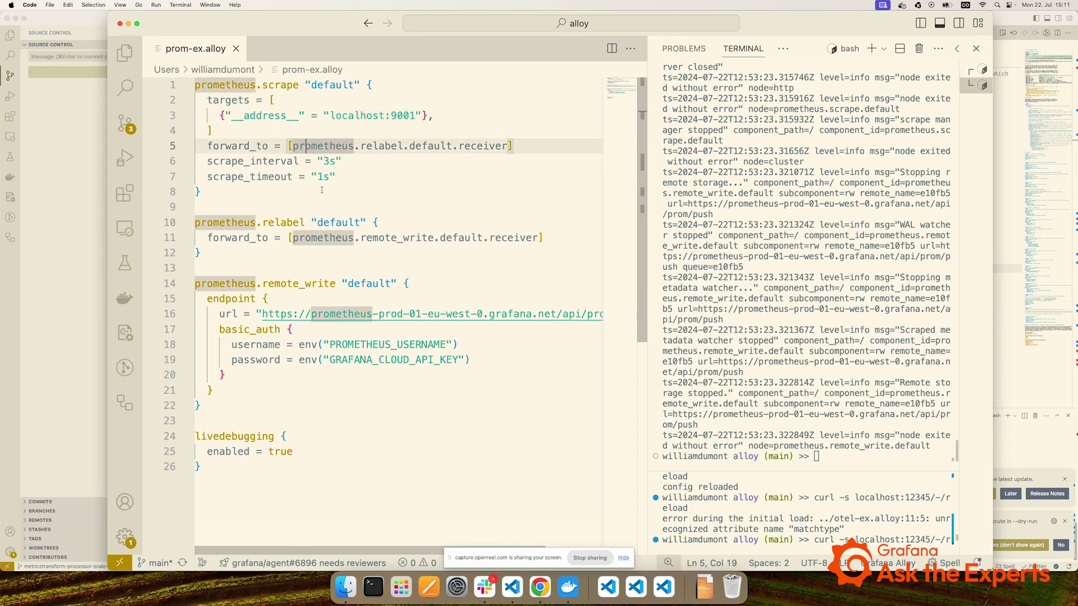
{"action": "left_click_drag", "start_coordinate": [303, 223], "coordinate": [196, 223]}
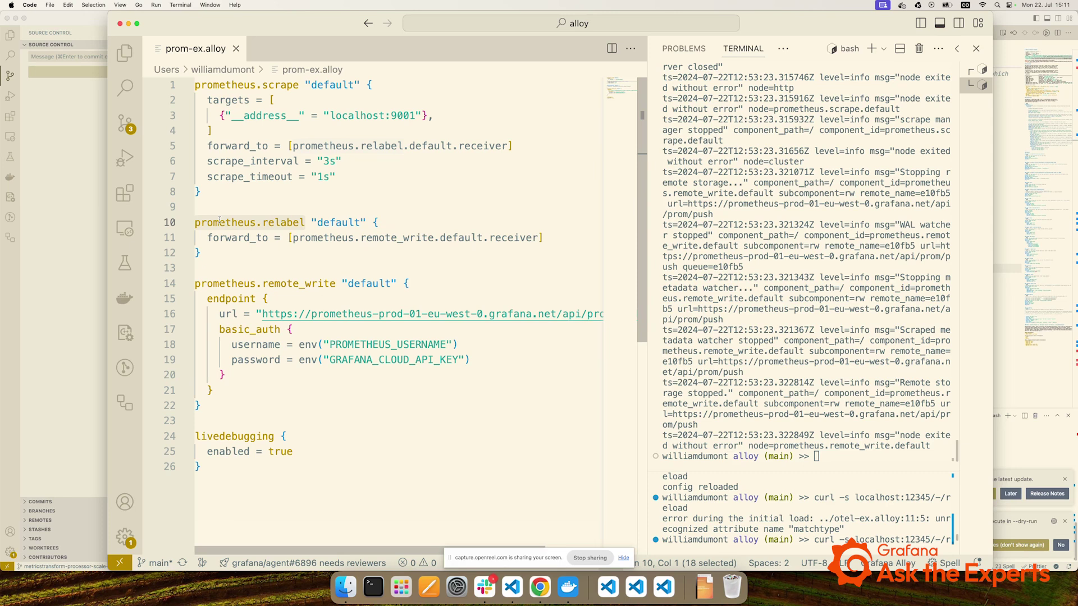
{"action": "left_click", "coordinate": [231, 243]}
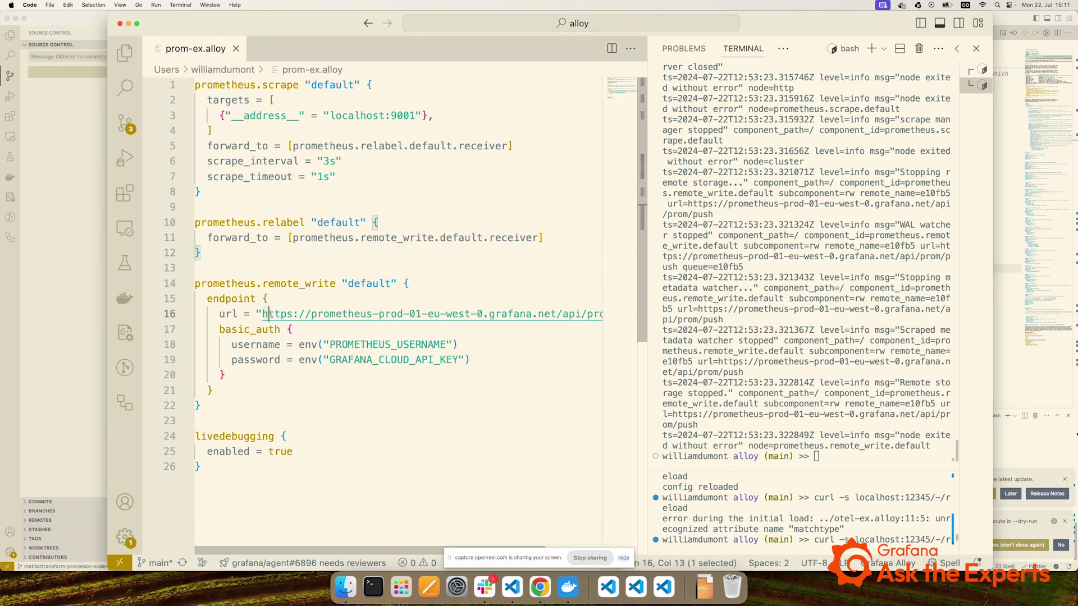
- Explain the basic_auth block using GRAFANA_CLOUD_API_KEY and the enabled livedebugging block
{"action": "left_click", "coordinate": [353, 329]}
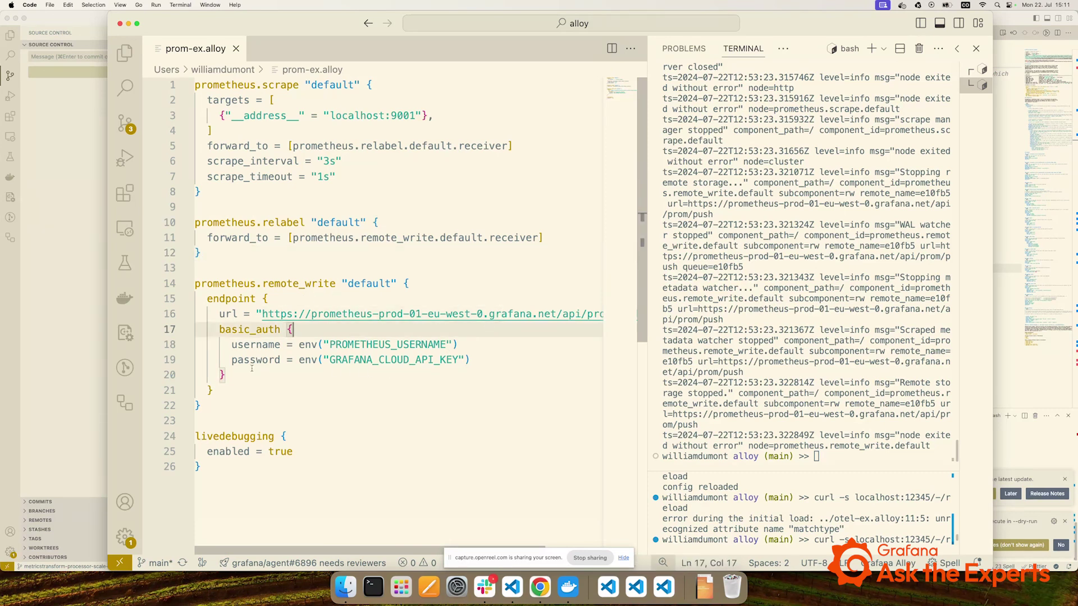
{"action": "left_click_drag", "start_coordinate": [196, 391], "coordinate": [196, 329]}
{"action": "left_click", "coordinate": [352, 360]}
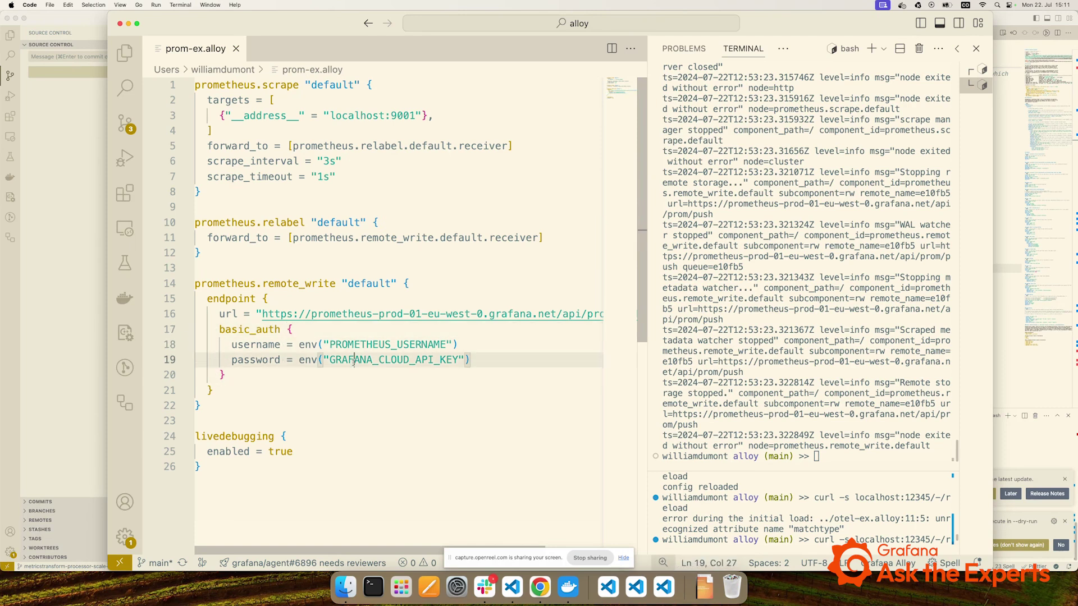
{"action": "left_click_drag", "start_coordinate": [222, 506], "coordinate": [195, 436]}
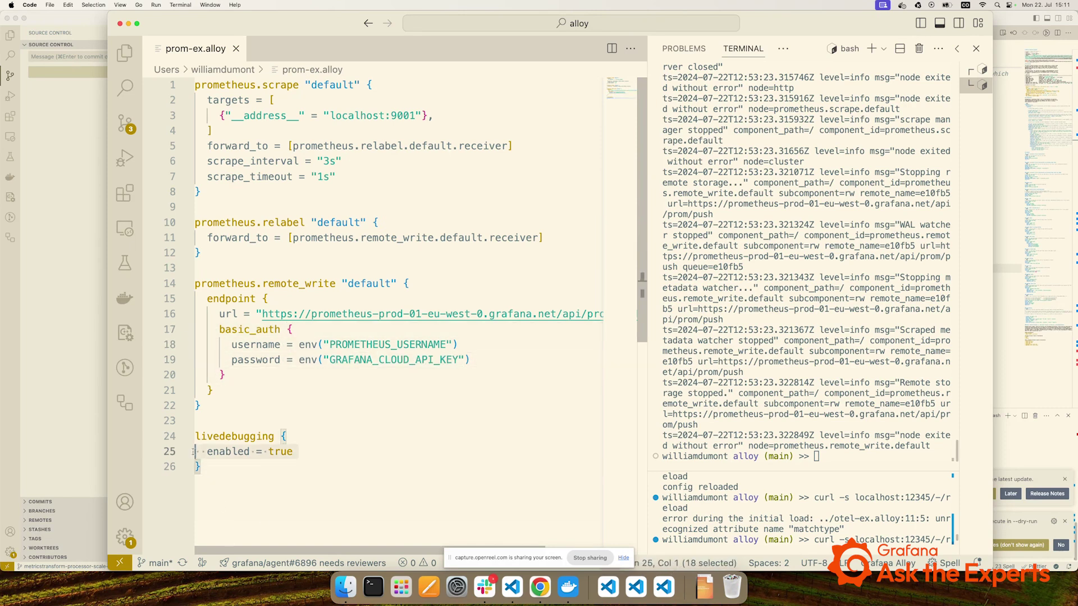
{"action": "left_click", "coordinate": [249, 419]}
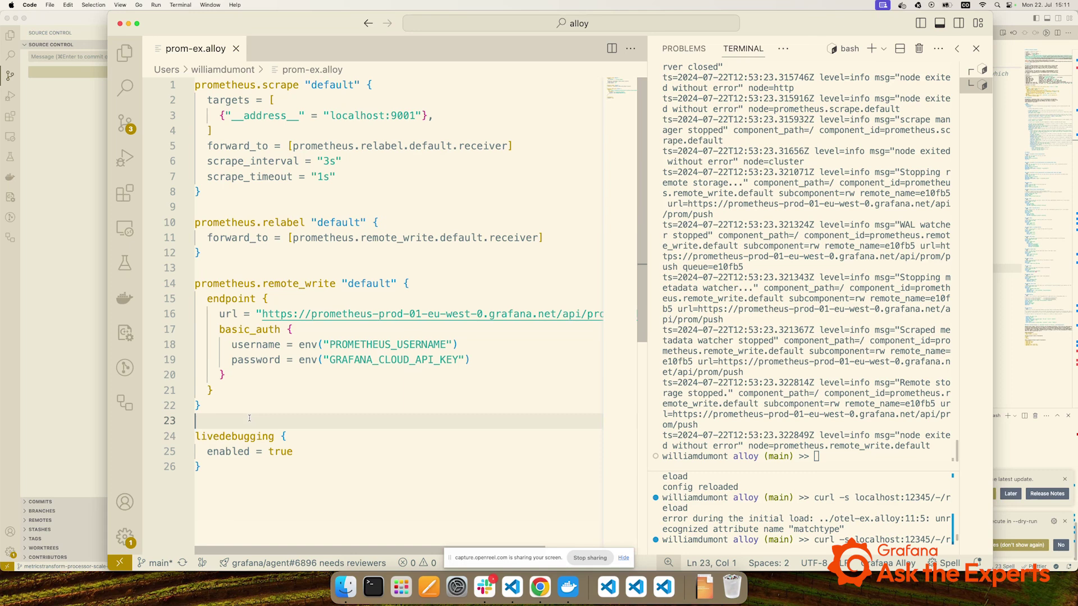
{"action": "double_click", "coordinate": [271, 439]}
{"action": "left_click", "coordinate": [293, 451]}
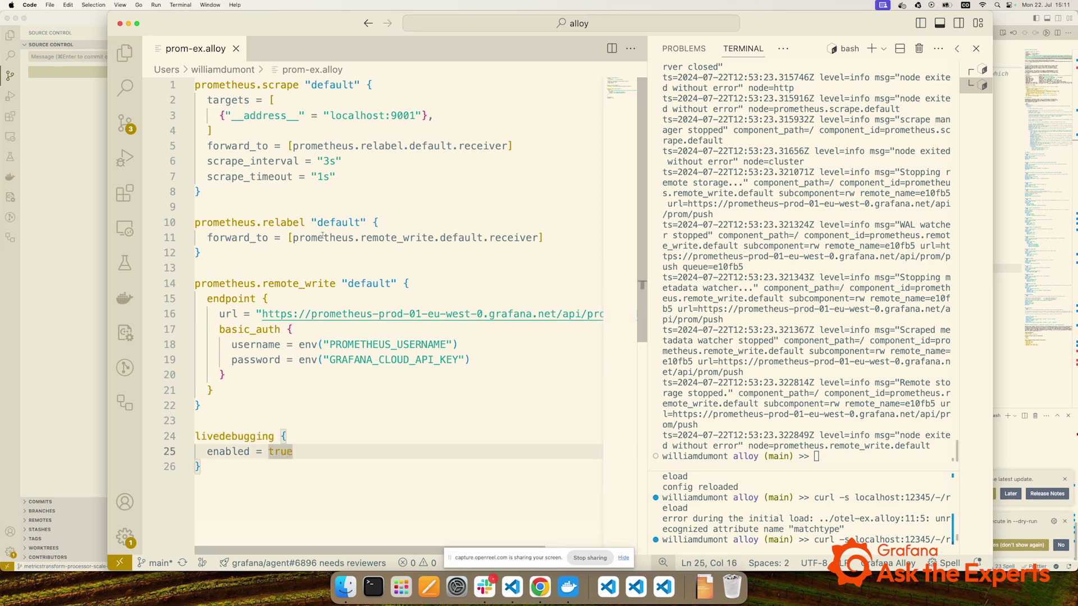
{"action": "left_click", "coordinate": [330, 252]}
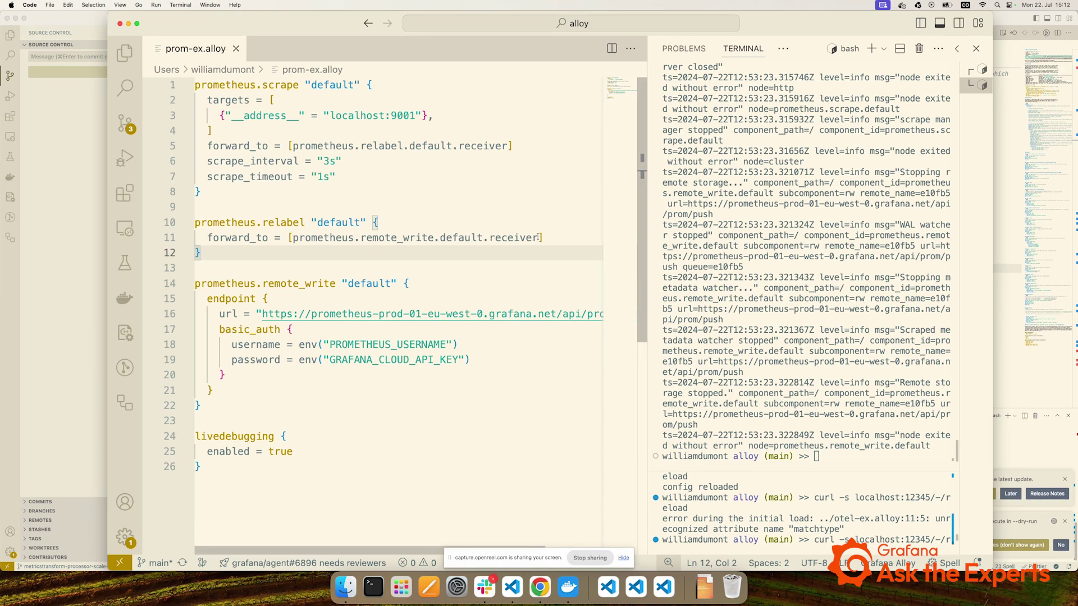
- Delete the remote_write receiver from relabel's forward_to, leaving it empty, and save
{"action": "left_click_drag", "start_coordinate": [542, 237], "coordinate": [293, 237]}
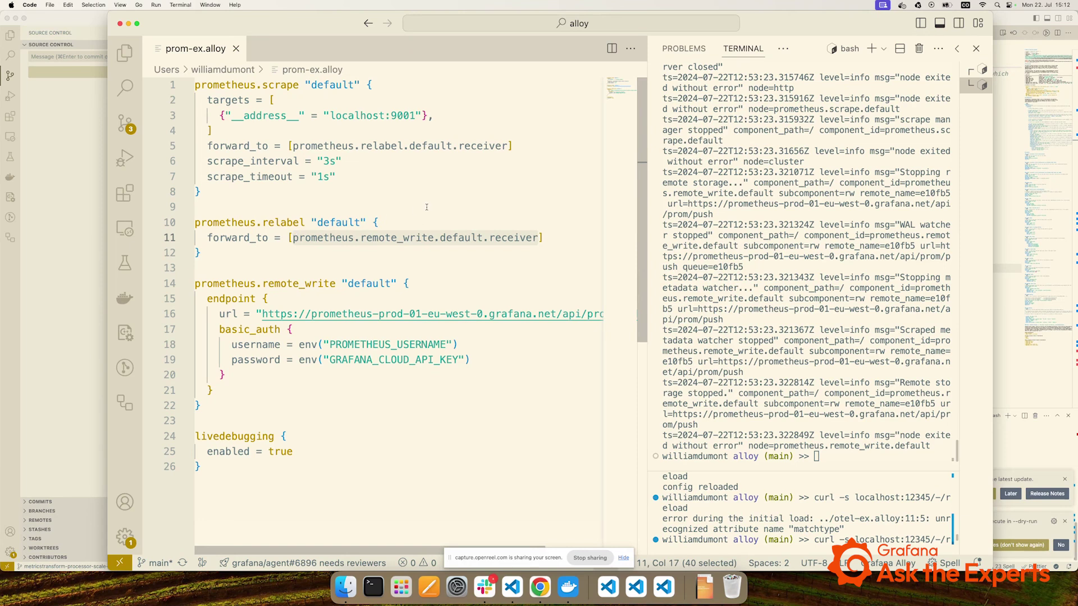
{"action": "key", "text": "BackSpace"}
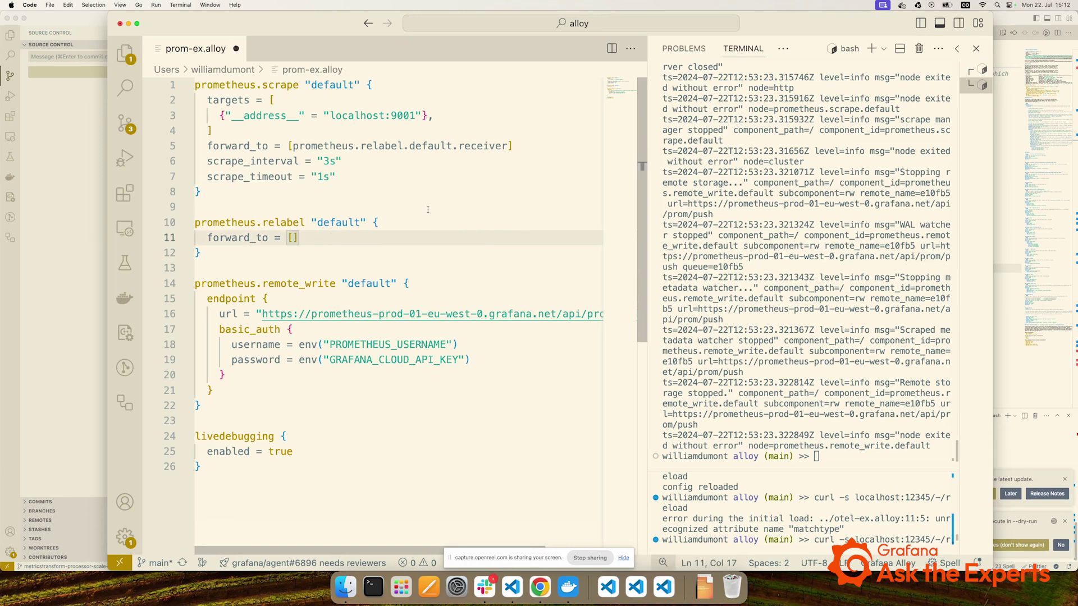
{"action": "key", "text": "cmd+s"}
{"action": "key", "text": "Up"}
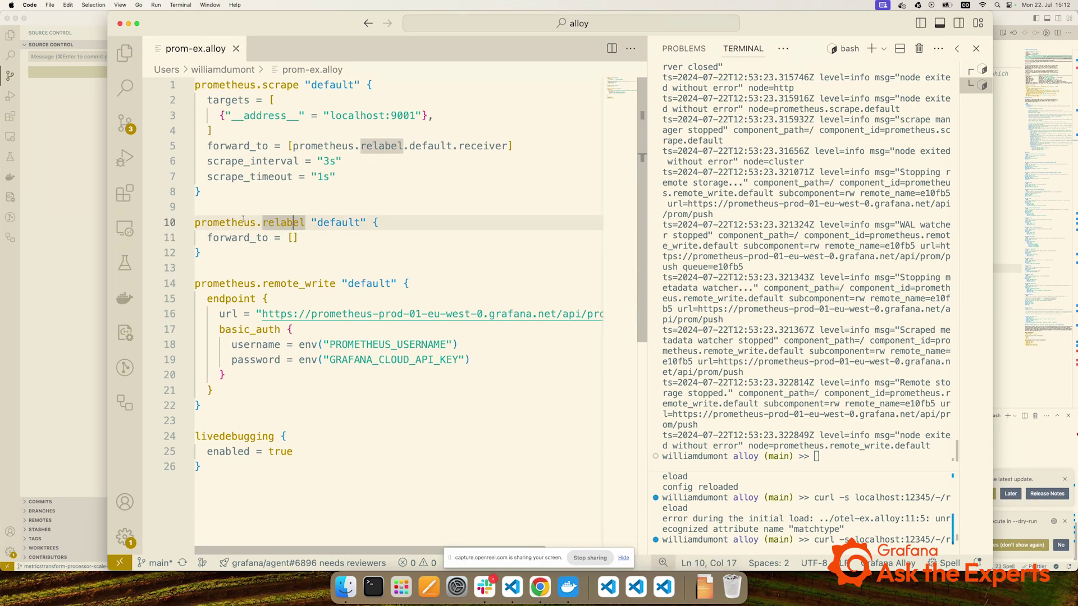
{"action": "left_click", "coordinate": [282, 223]}
{"action": "left_click", "coordinate": [288, 287]}
{"action": "left_click", "coordinate": [271, 239]}
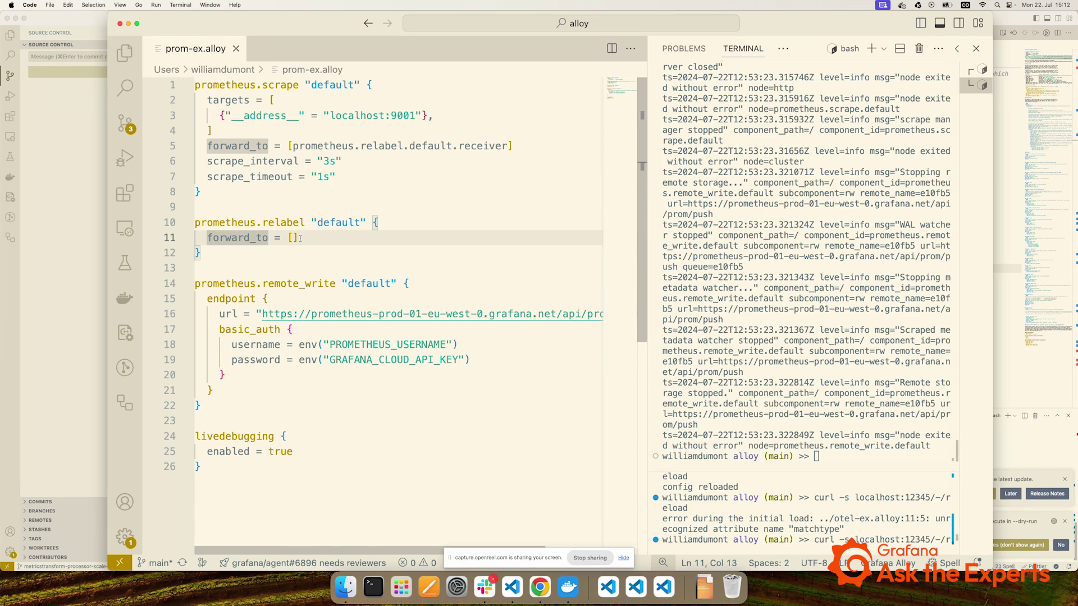
{"action": "left_click", "coordinate": [336, 244]}
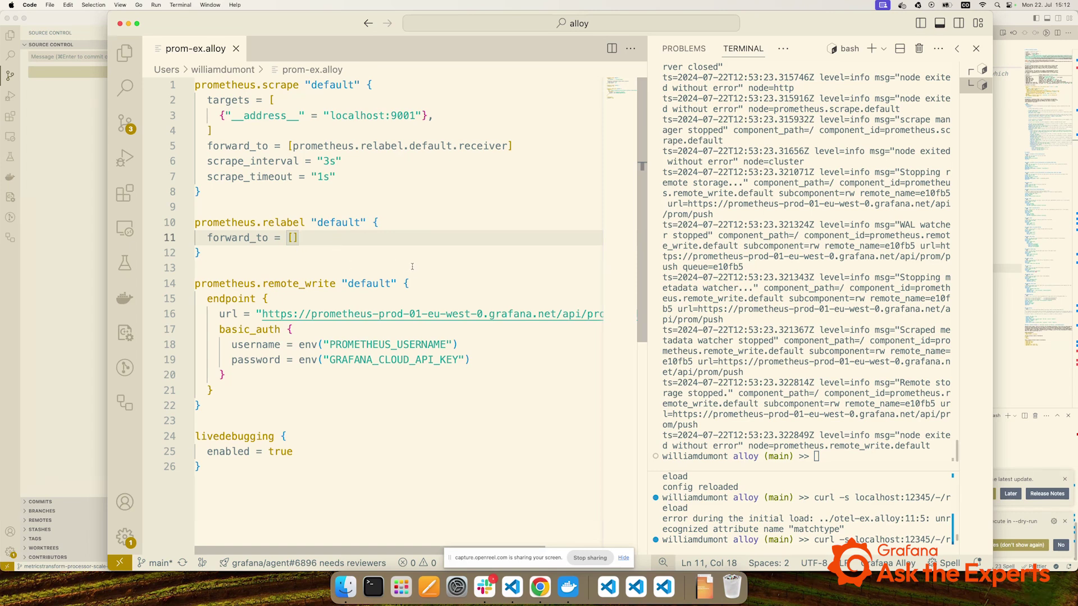
- Run ./build/alloy run ../prom-ex.alloy with --stability.level experimental in the terminal
{"action": "left_click", "coordinate": [848, 367]}
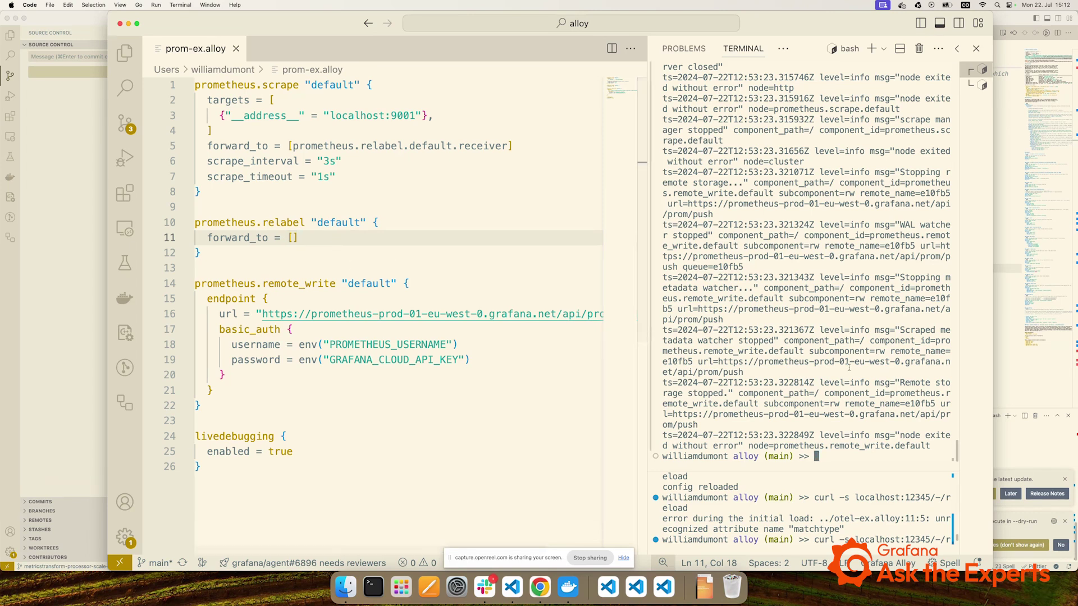
{"action": "key", "text": "Up"}
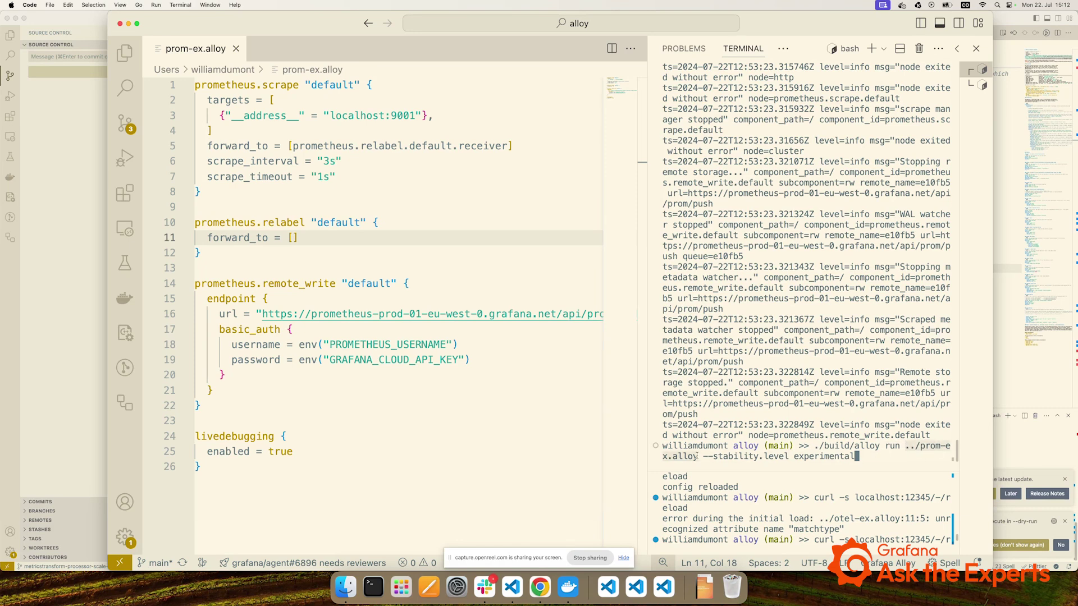
{"action": "left_click_drag", "start_coordinate": [703, 456], "coordinate": [834, 456]}
{"action": "left_click", "coordinate": [866, 455]}
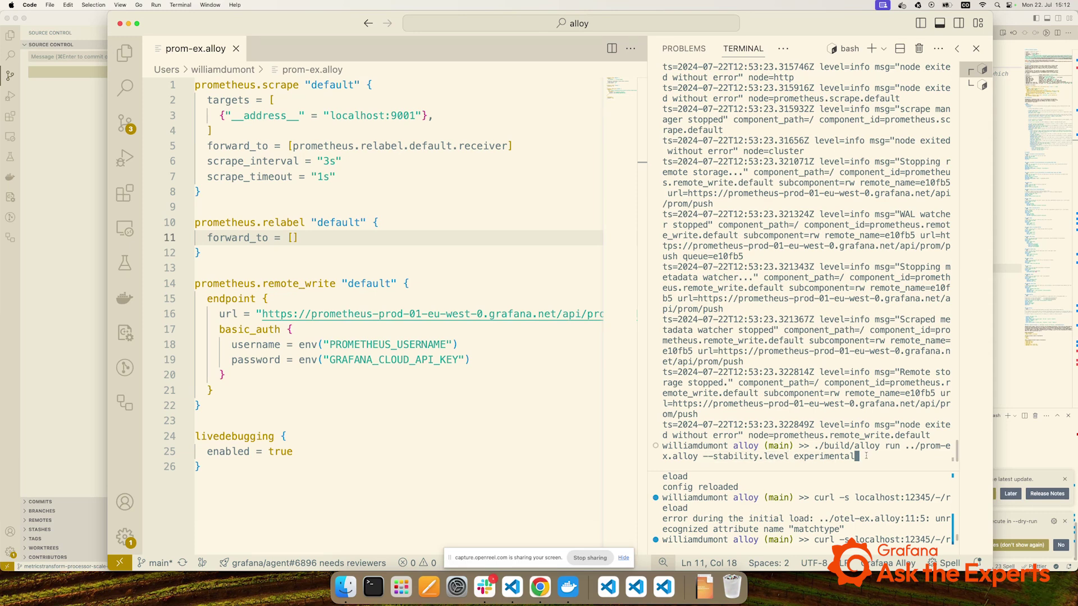
{"action": "key", "text": "Return"}
{"action": "left_click", "coordinate": [540, 587]}
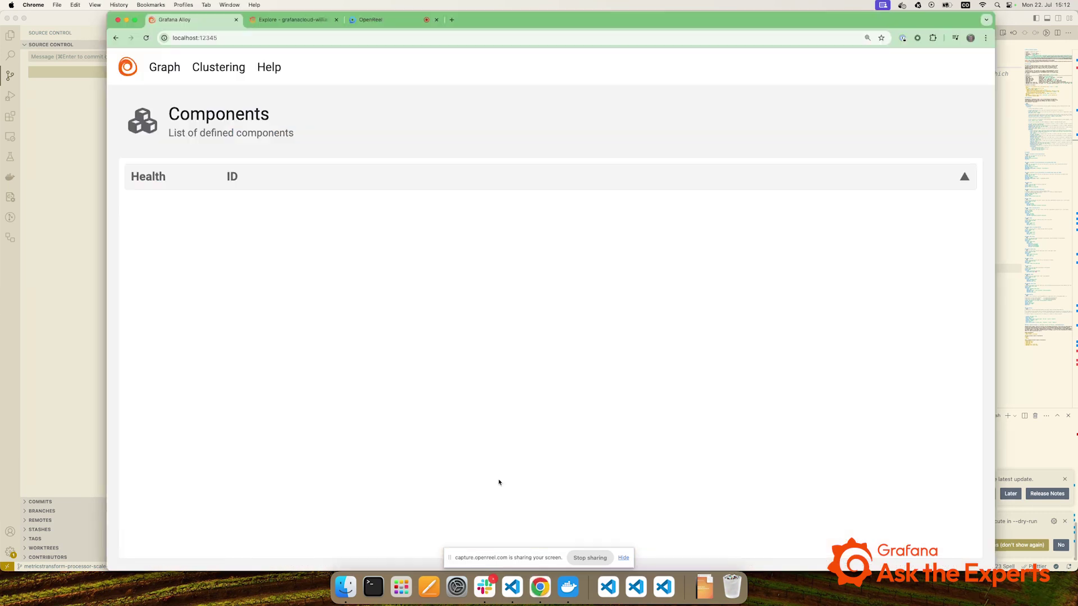
- Reload the component list, view the scrape→relabel graph, and open prometheus.relabel.default's details
{"action": "key", "text": "super+r"}
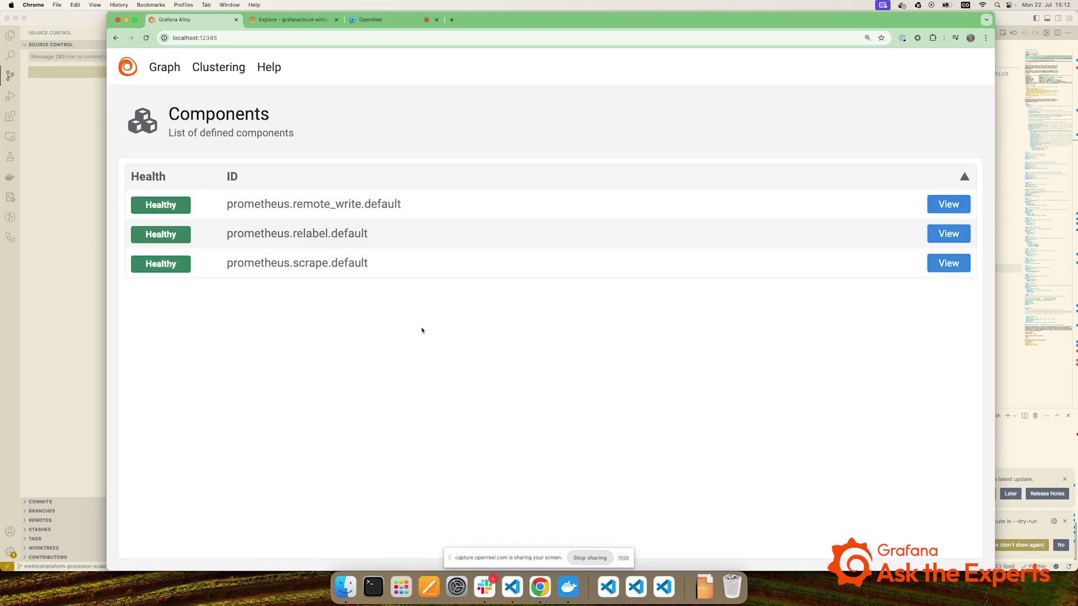
{"action": "left_click", "coordinate": [161, 69]}
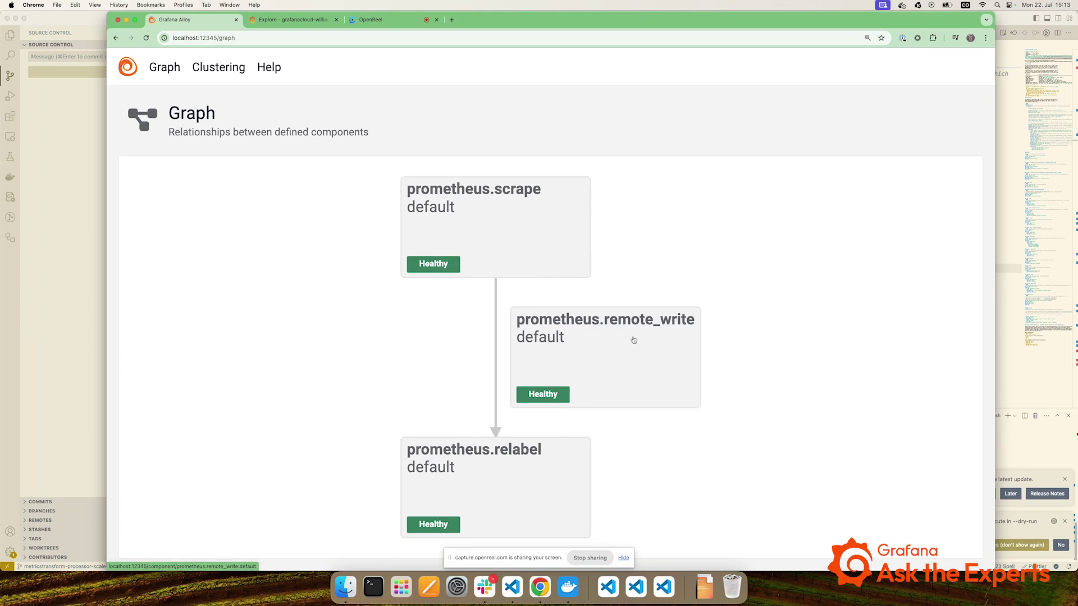
{"action": "left_click", "coordinate": [513, 485]}
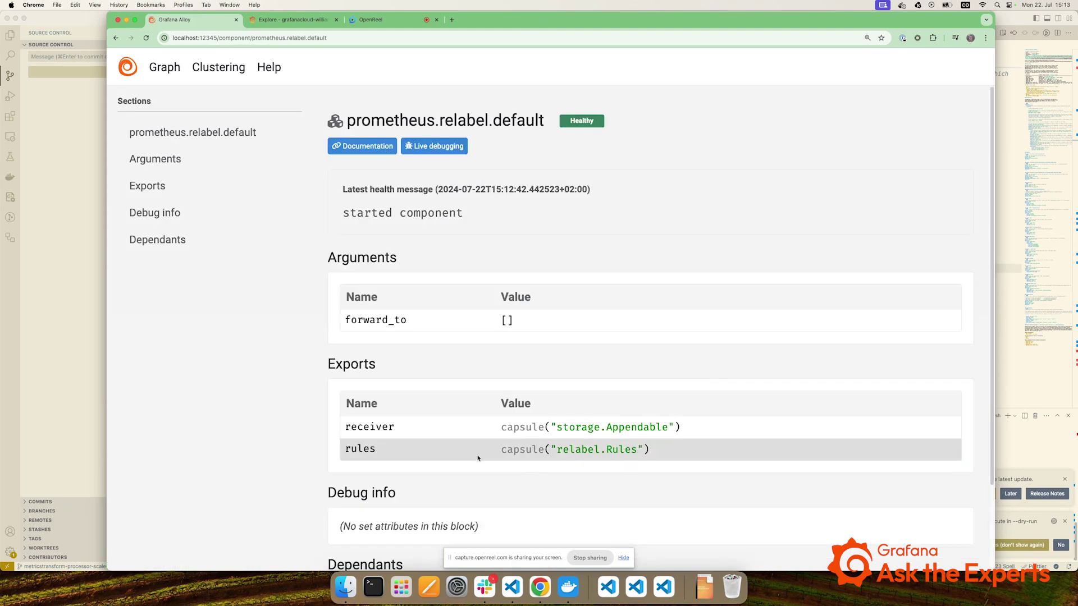
- Pause the relabel live debugging feed and inspect the process_virtual_memory_max_bytes input and output series
{"action": "left_click", "coordinate": [436, 147]}
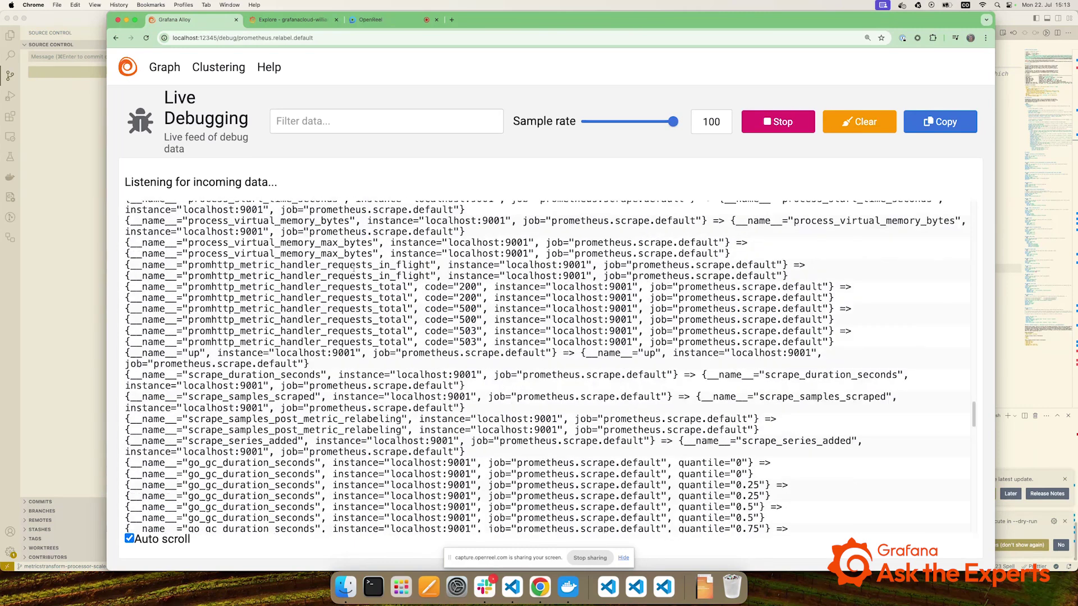
{"action": "left_click", "coordinate": [764, 125]}
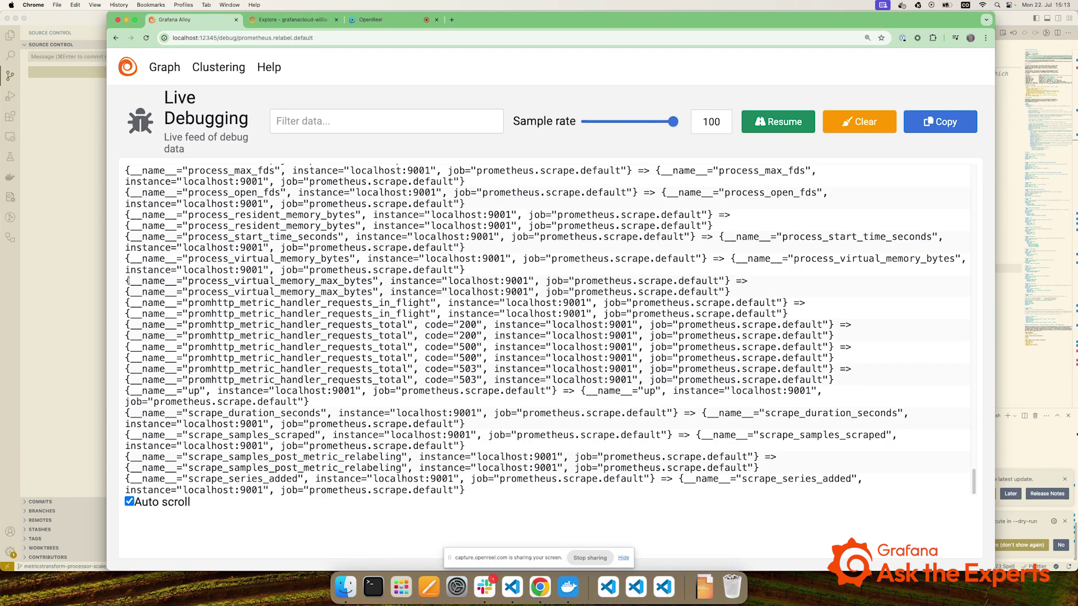
{"action": "left_click_drag", "start_coordinate": [125, 281], "coordinate": [484, 281]}
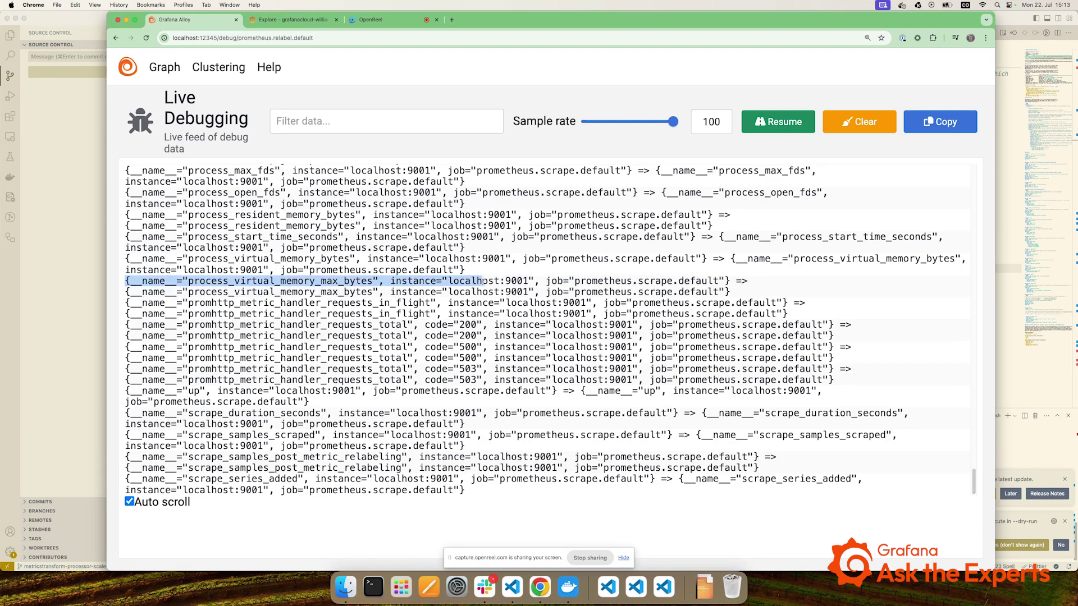
{"action": "left_click_drag", "start_coordinate": [484, 281], "coordinate": [753, 282]}
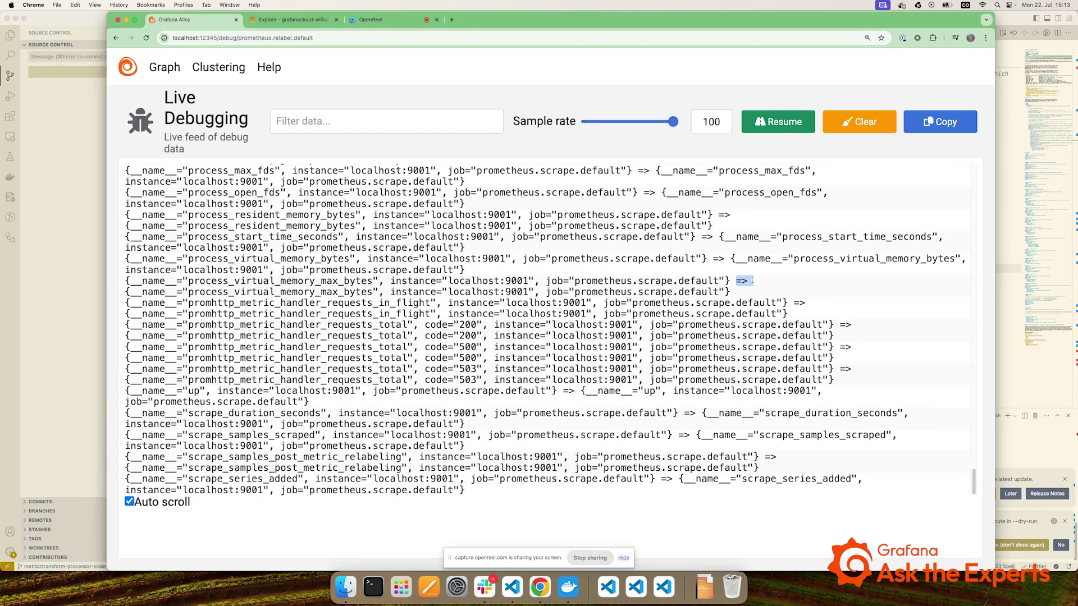
{"action": "left_click_drag", "start_coordinate": [133, 292], "coordinate": [729, 292]}
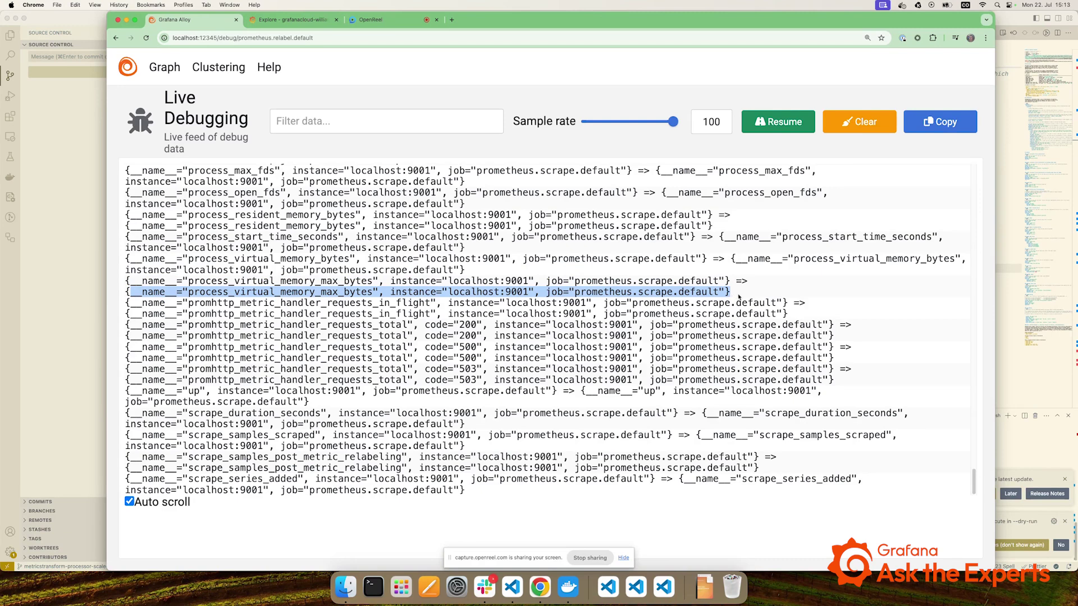
{"action": "left_click", "coordinate": [728, 292]}
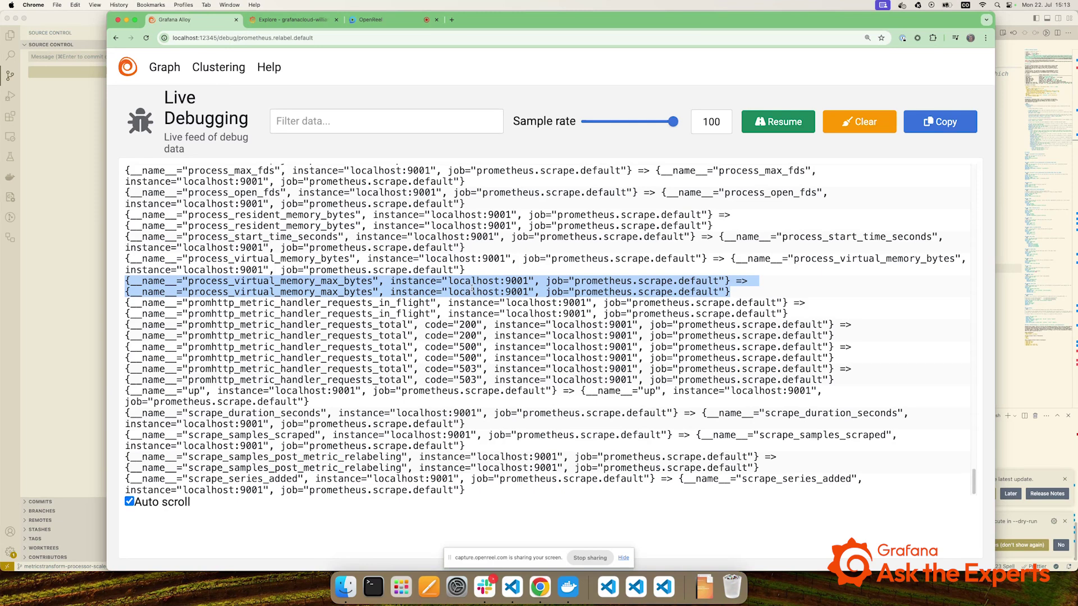
{"action": "left_click", "coordinate": [531, 378]}
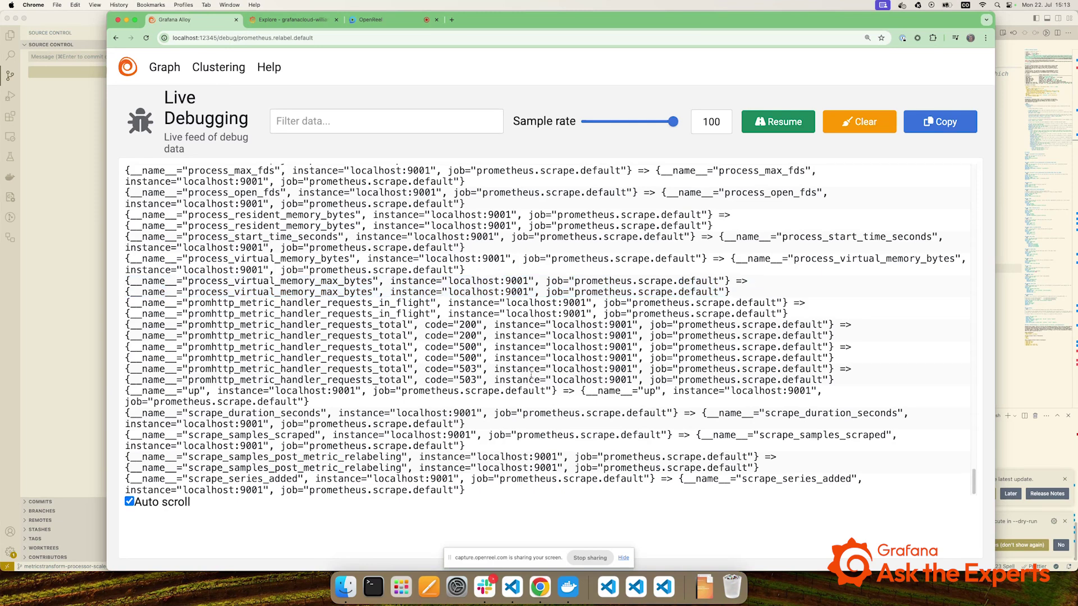
- Filter the feed to foo and check that golang_counter and golang_histogram still carry foo="bar"
{"action": "left_click", "coordinate": [378, 121]}
{"action": "type", "text": "f"}
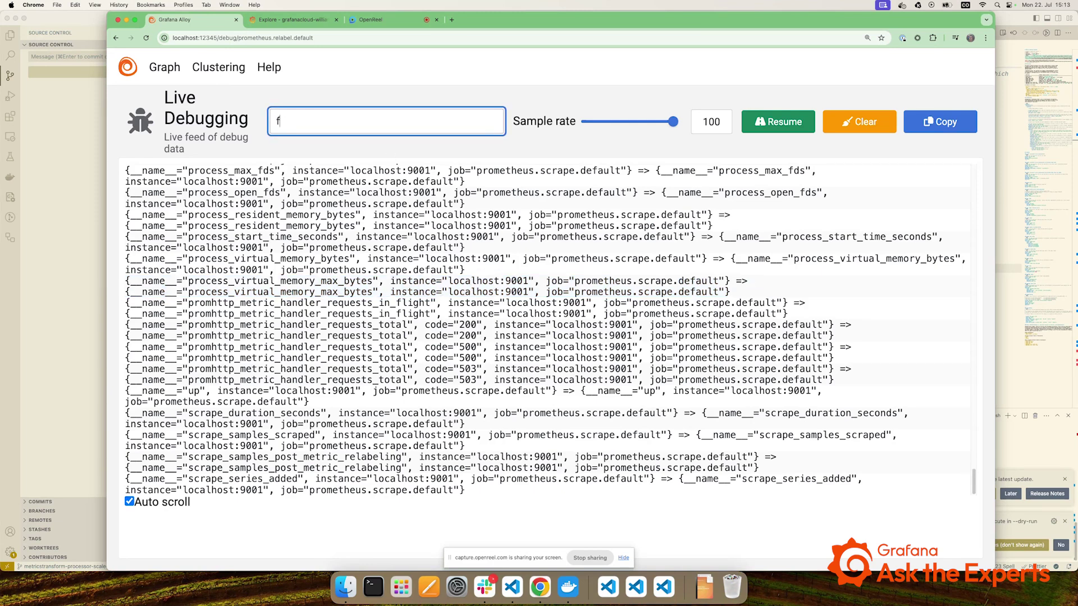
{"action": "type", "text": "oo"}
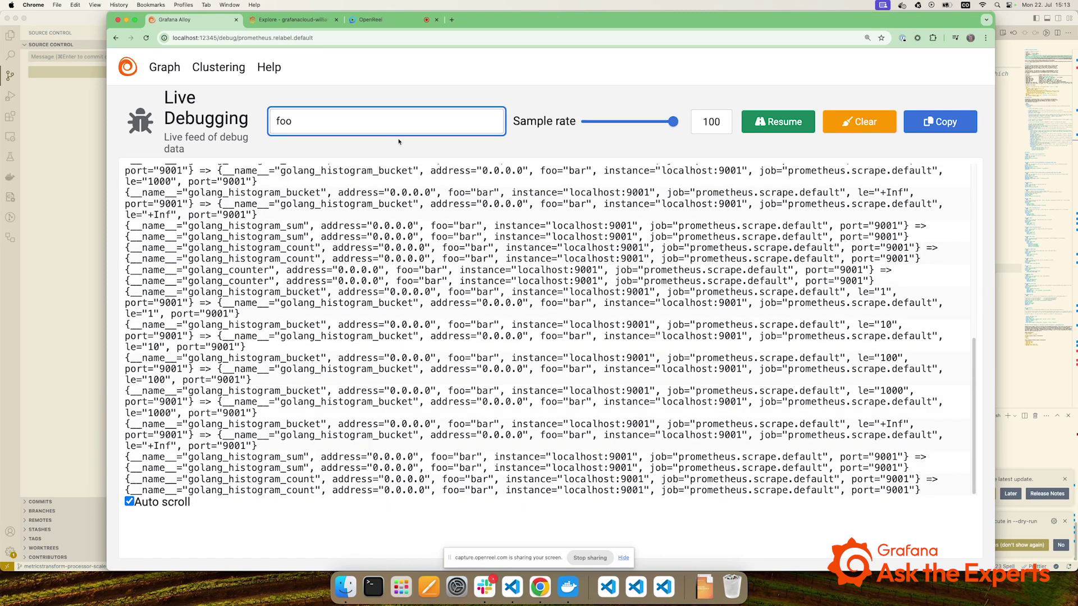
{"action": "left_click", "coordinate": [431, 274]}
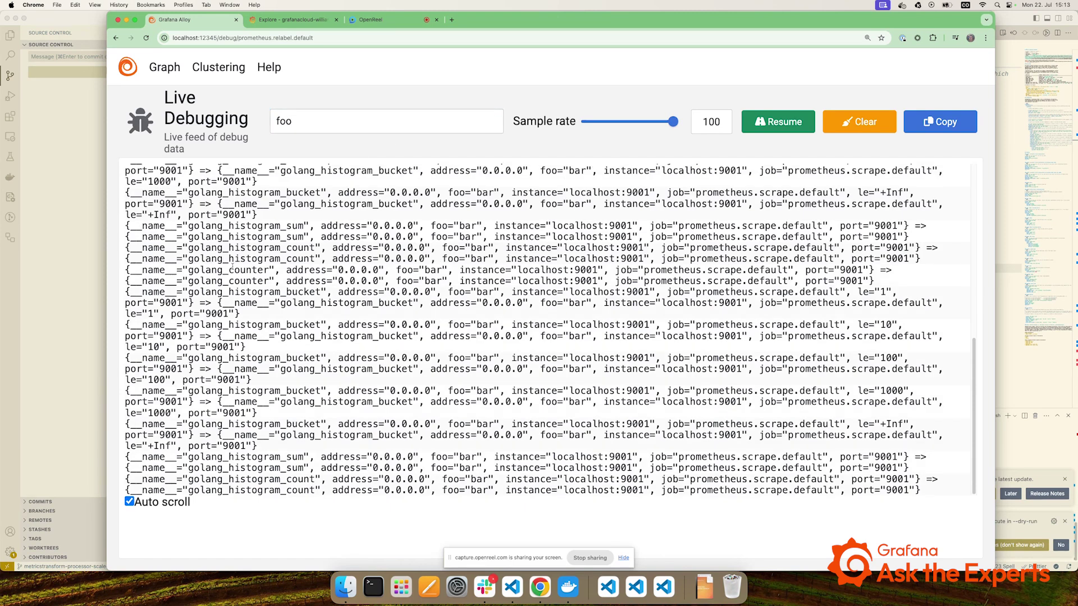
{"action": "left_click_drag", "start_coordinate": [189, 270], "coordinate": [261, 271]}
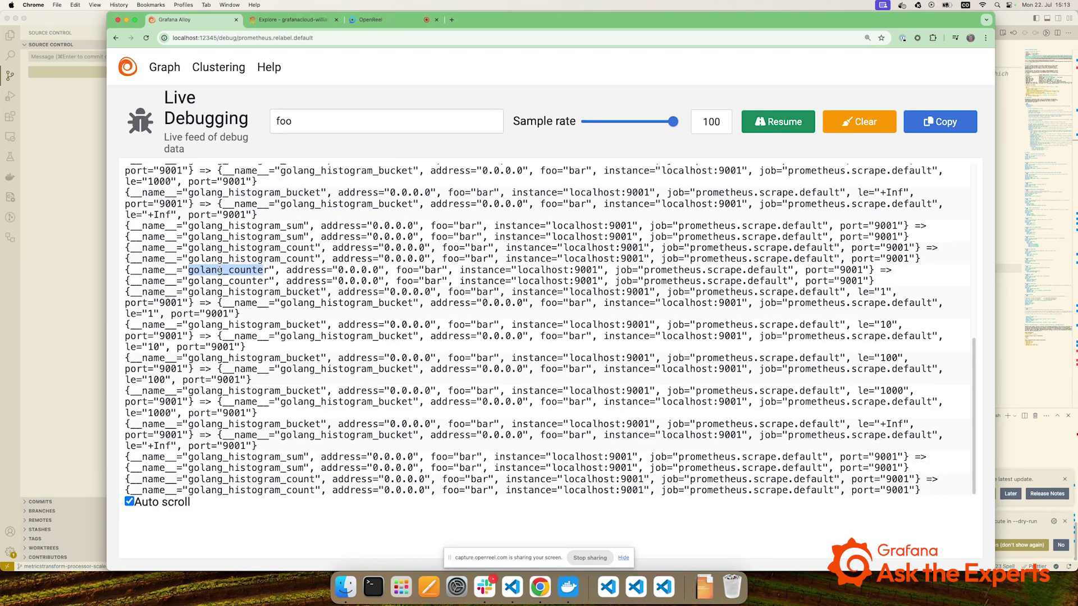
{"action": "left_click_drag", "start_coordinate": [189, 259], "coordinate": [291, 259]}
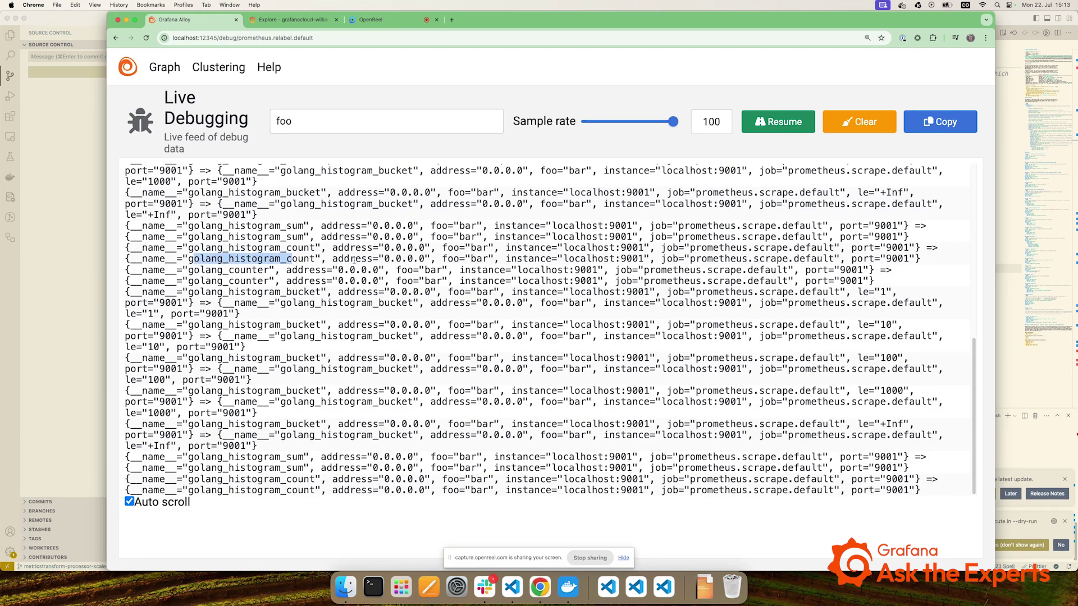
{"action": "left_click_drag", "start_coordinate": [447, 292], "coordinate": [500, 292]}
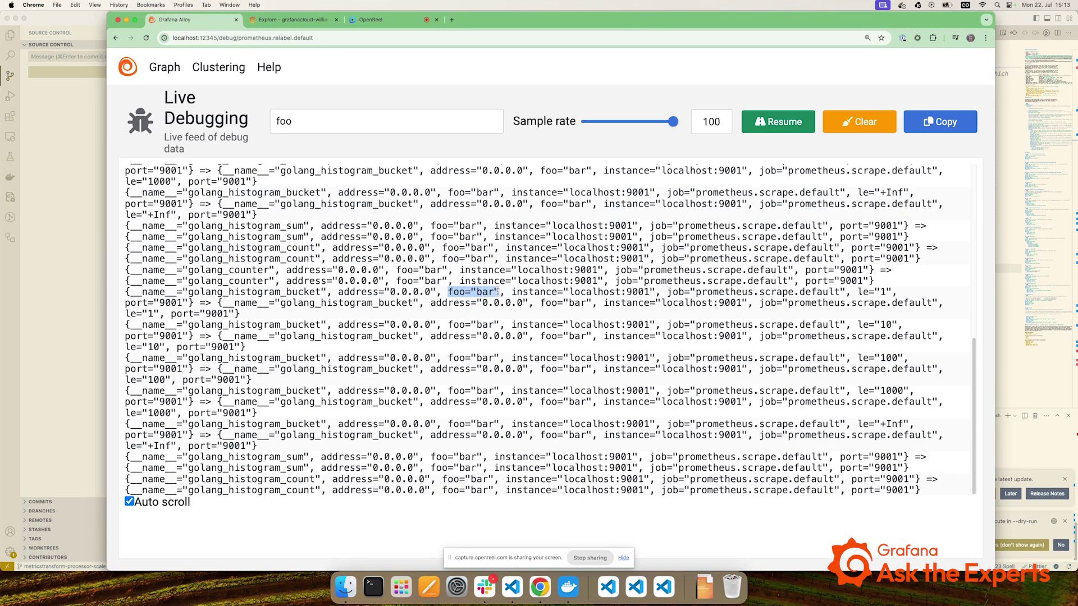
{"action": "left_click", "coordinate": [466, 293]}
{"action": "left_click", "coordinate": [513, 588]}
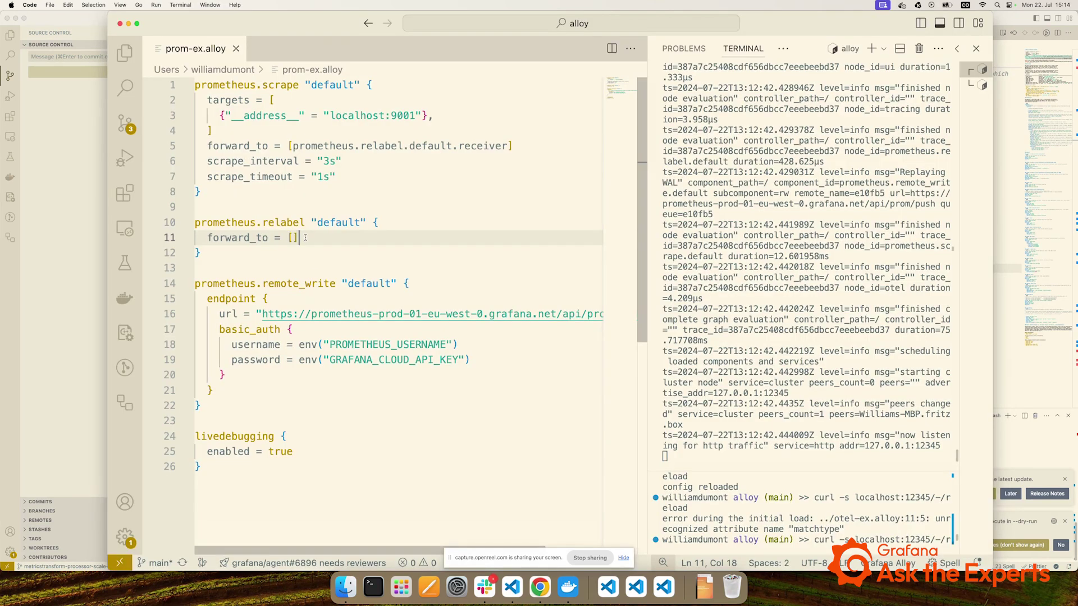
- Add a labeldrop rule with regex "foo" to prometheus.relabel and save the file
{"action": "key", "text": "Return"}
{"action": "key", "text": "Return"}
{"action": "type", "text": "rule"}
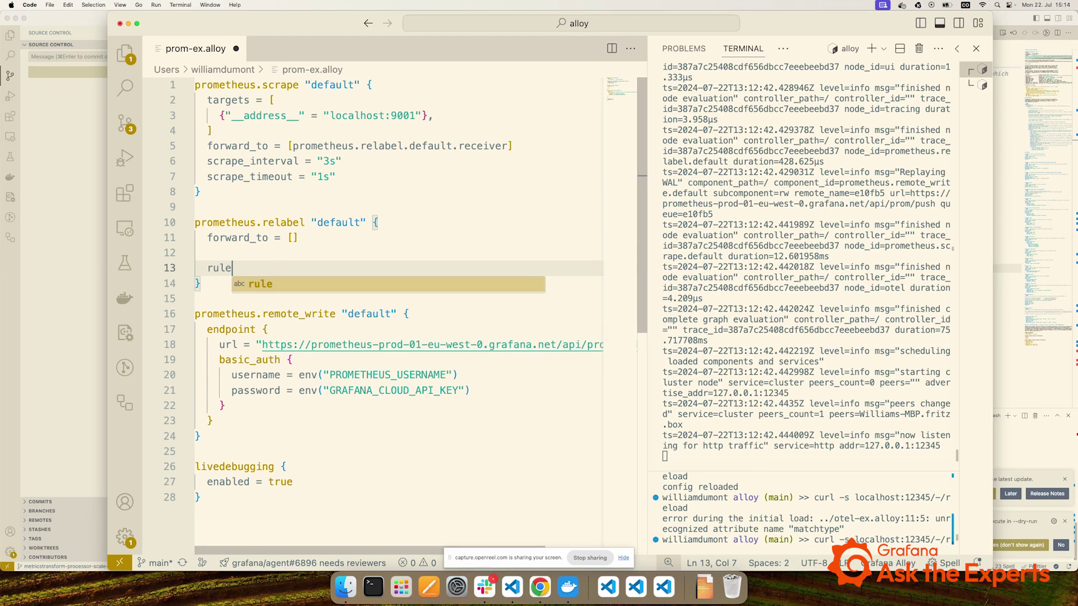
{"action": "type", "text": " {"}
{"action": "key", "text": "Return"}
{"action": "type", "text": "action "}
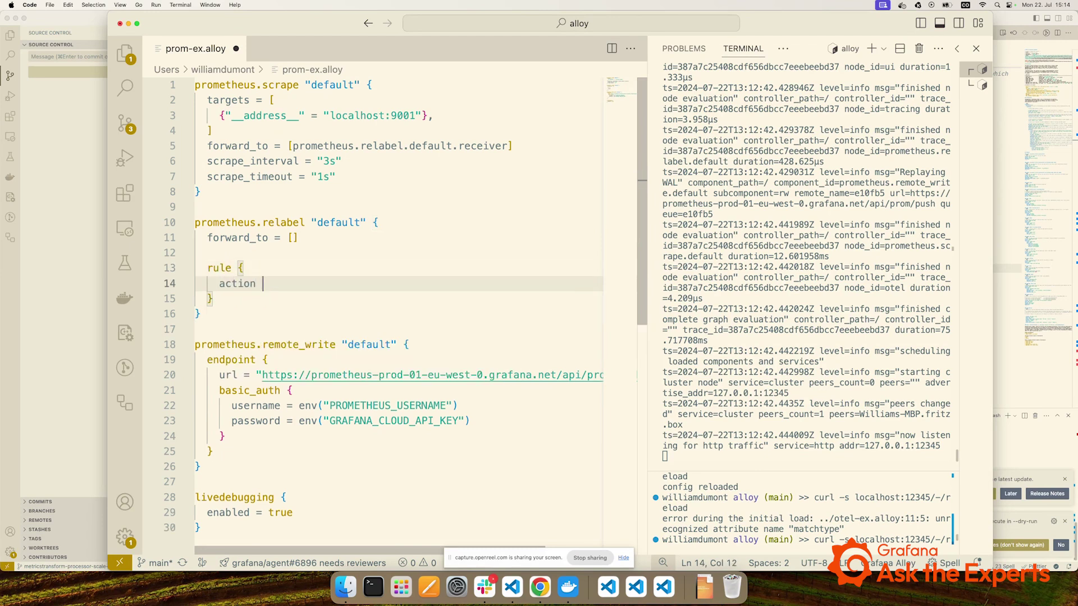
{"action": "type", "text": "= \"label"}
{"action": "type", "text": "drop\""}
{"action": "key", "text": "Return"}
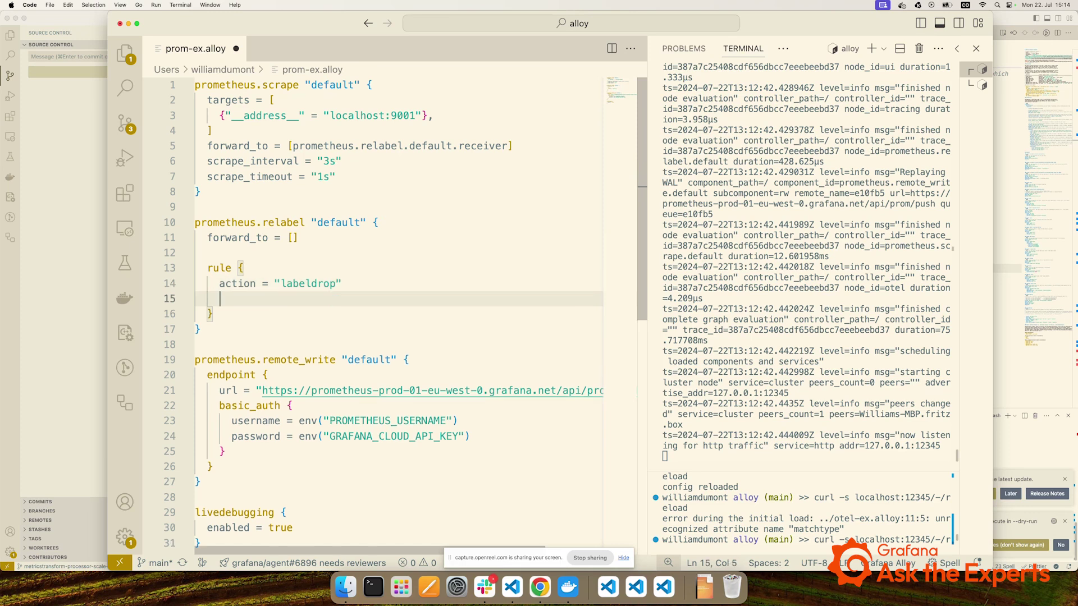
{"action": "type", "text": "regex = "}
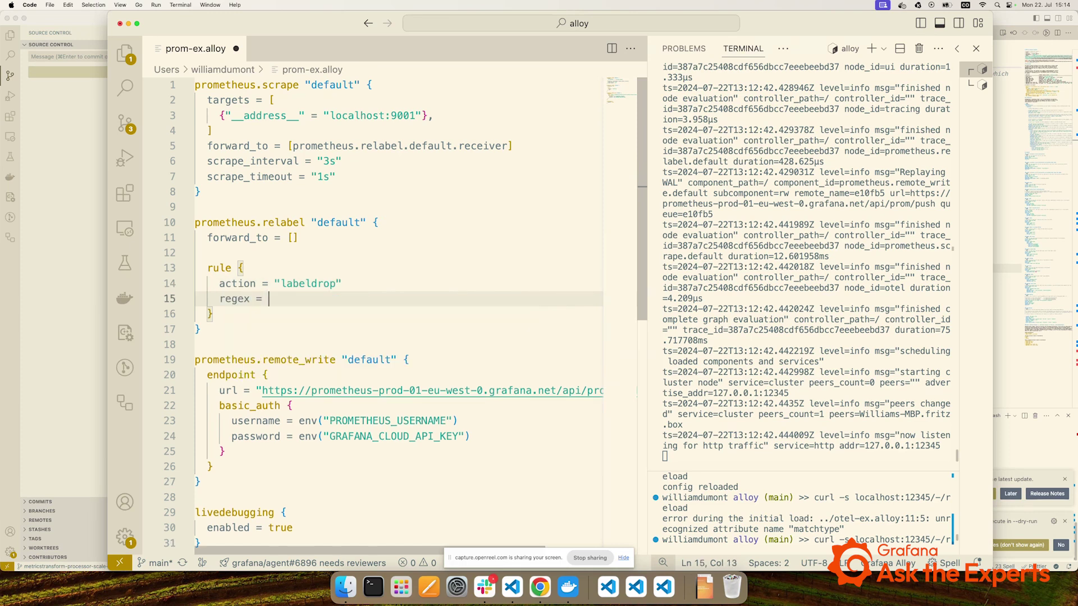
{"action": "type", "text": "\"ff"}
{"action": "key", "text": "BackSpace"}
{"action": "key", "text": "BackSpace"}
{"action": "type", "text": "foo"}
{"action": "key", "text": "super+s"}
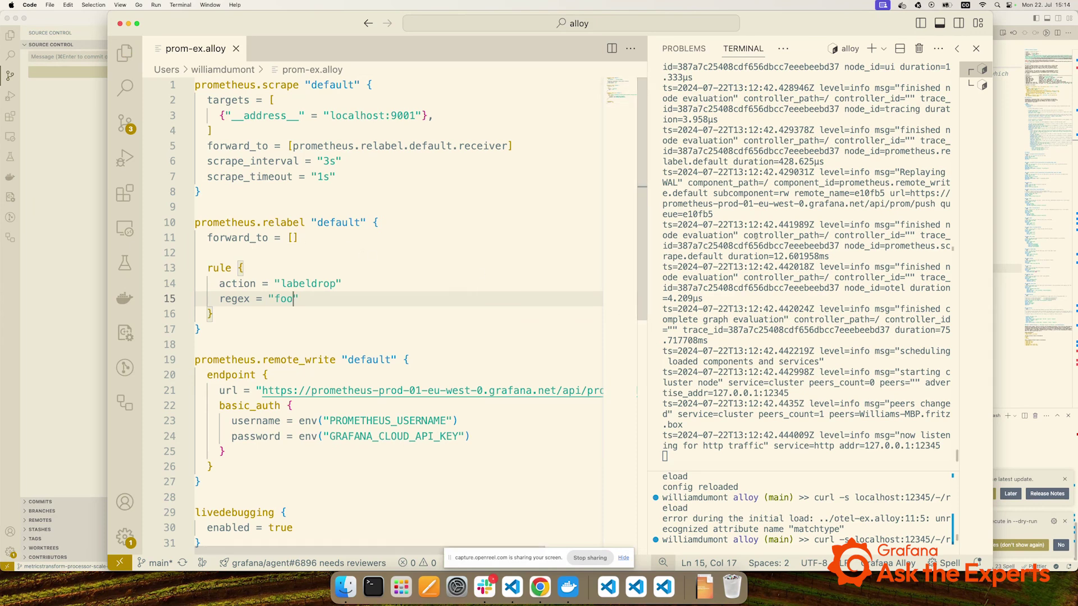
- Rerun the curl config reload command in the terminal
{"action": "left_click", "coordinate": [867, 540]}
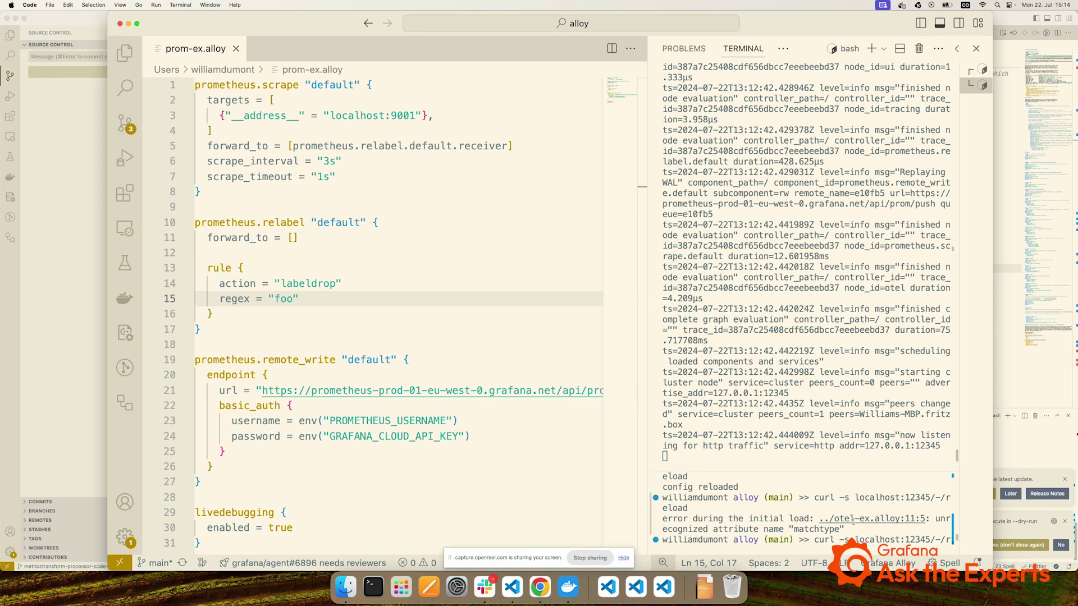
{"action": "key", "text": "Return"}
{"action": "key", "text": "Up"}
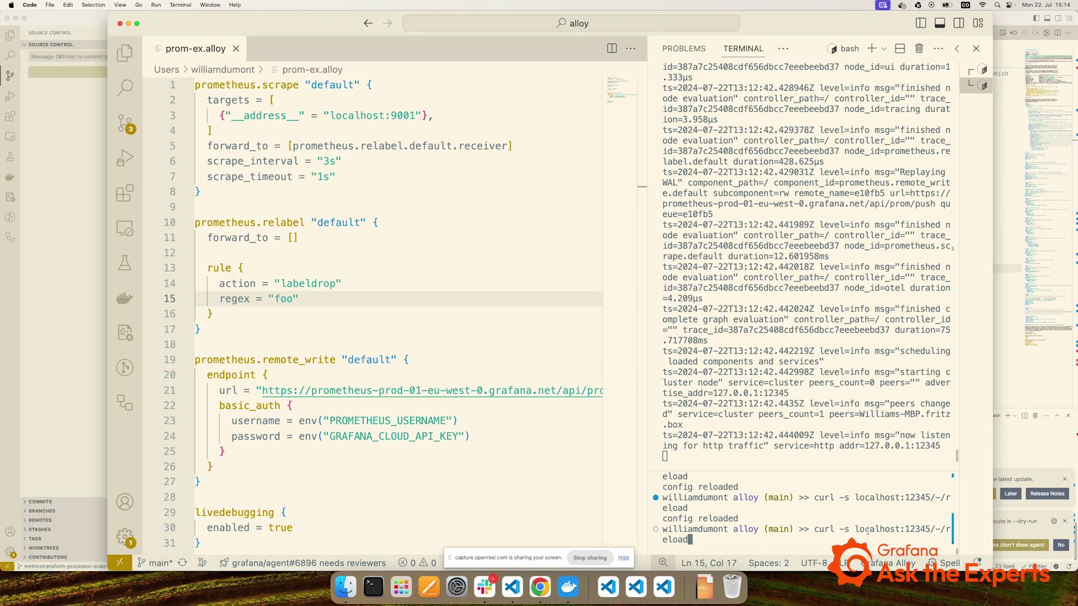
{"action": "key", "text": "Return"}
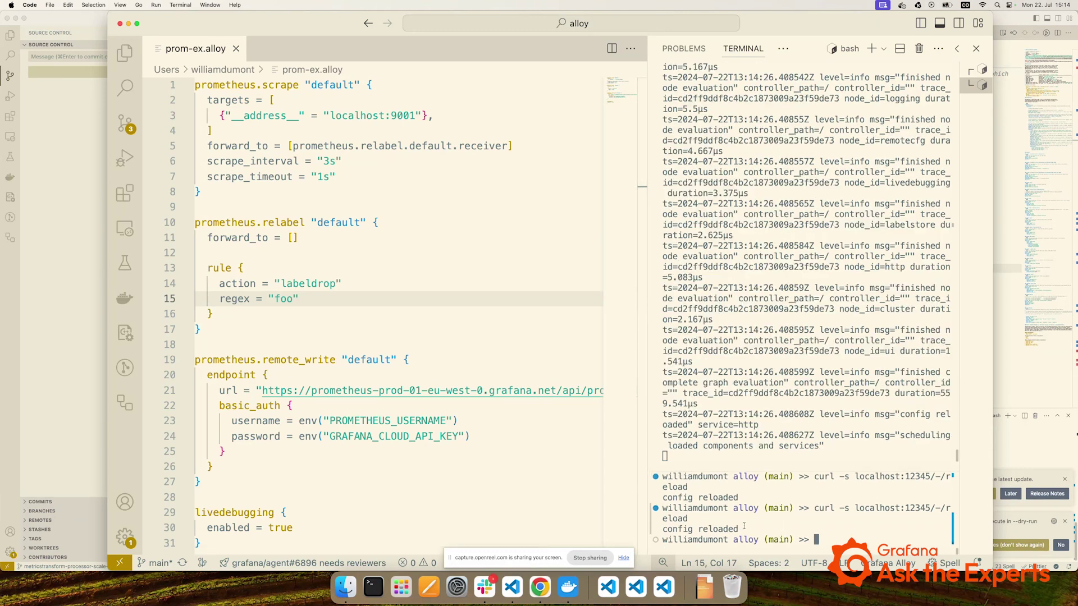
{"action": "key", "text": "super+Tab"}
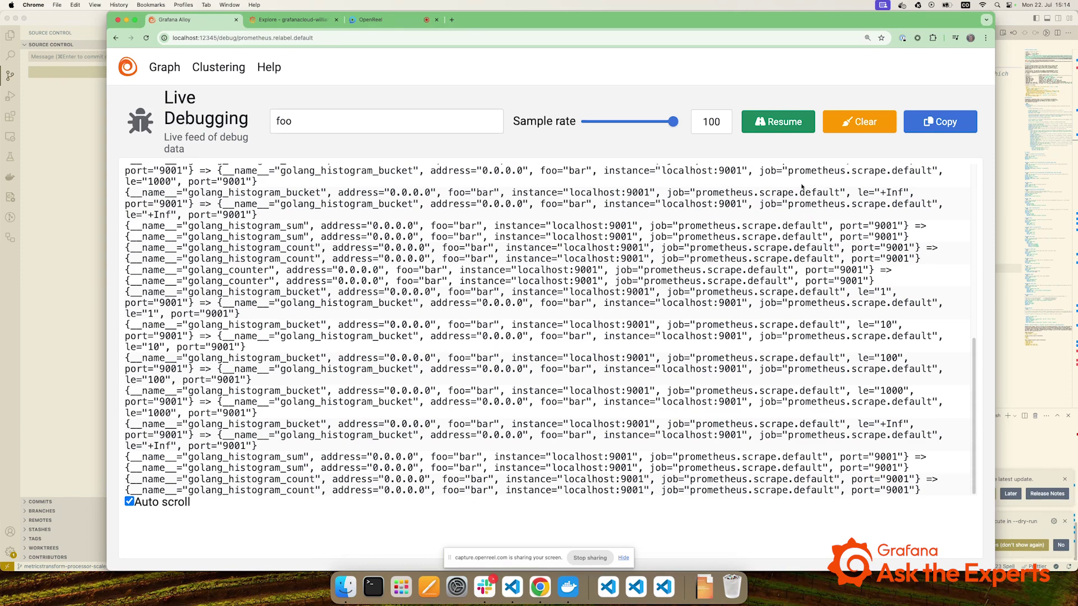
{"action": "left_click", "coordinate": [796, 127]}
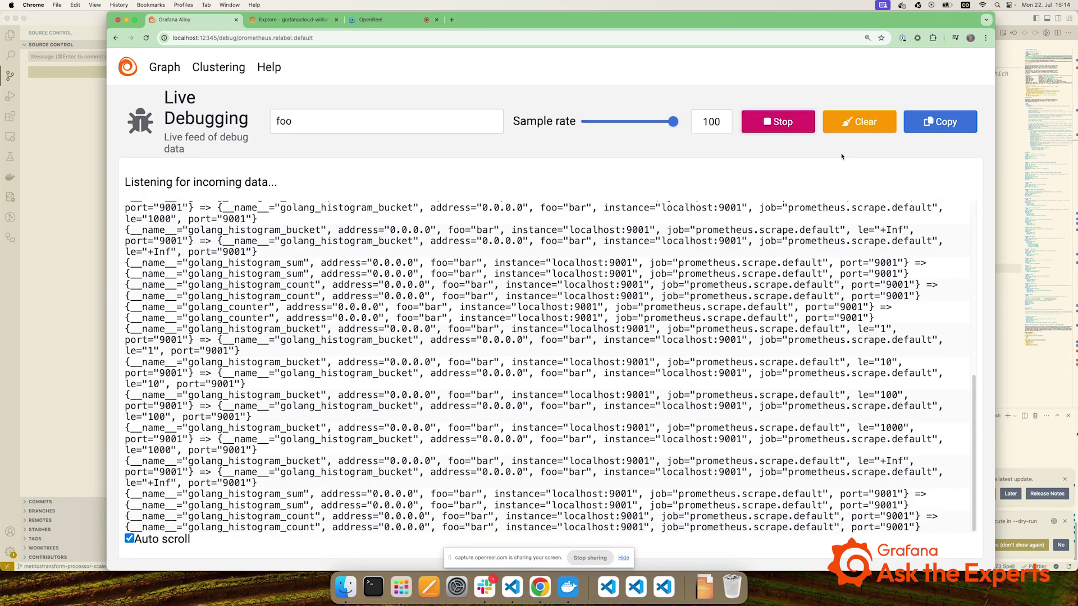
{"action": "left_click", "coordinate": [854, 123]}
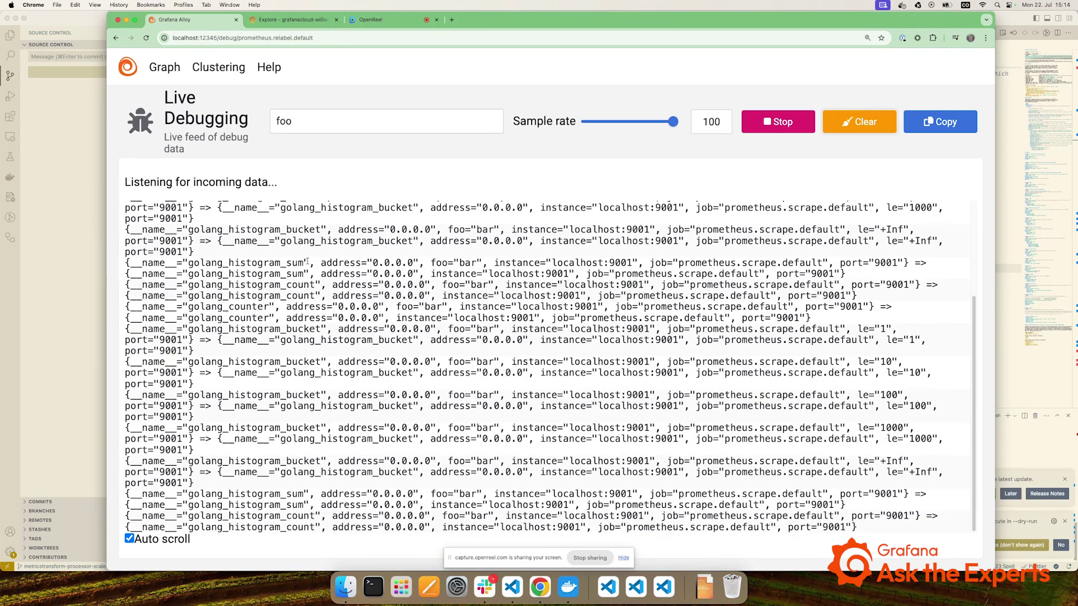
{"action": "left_click", "coordinate": [769, 128]}
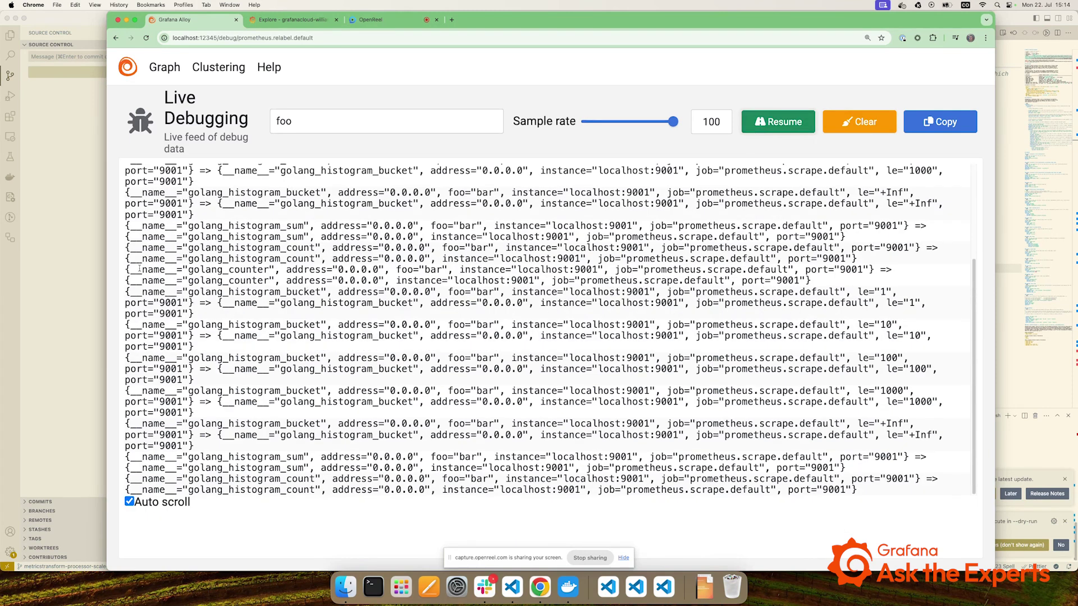
{"action": "mouse_move", "coordinate": [127, 270]}
{"action": "left_mouse_down"}
{"action": "mouse_move", "coordinate": [389, 279]}
{"action": "mouse_move", "coordinate": [399, 270]}
{"action": "left_mouse_up"}
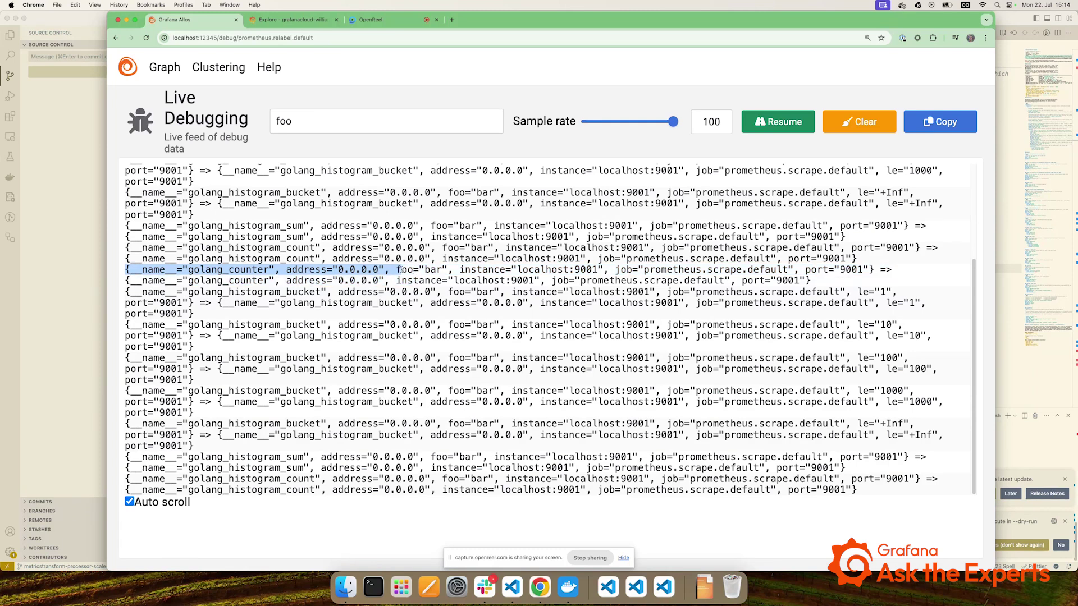
{"action": "left_click_drag", "start_coordinate": [398, 270], "coordinate": [877, 271]}
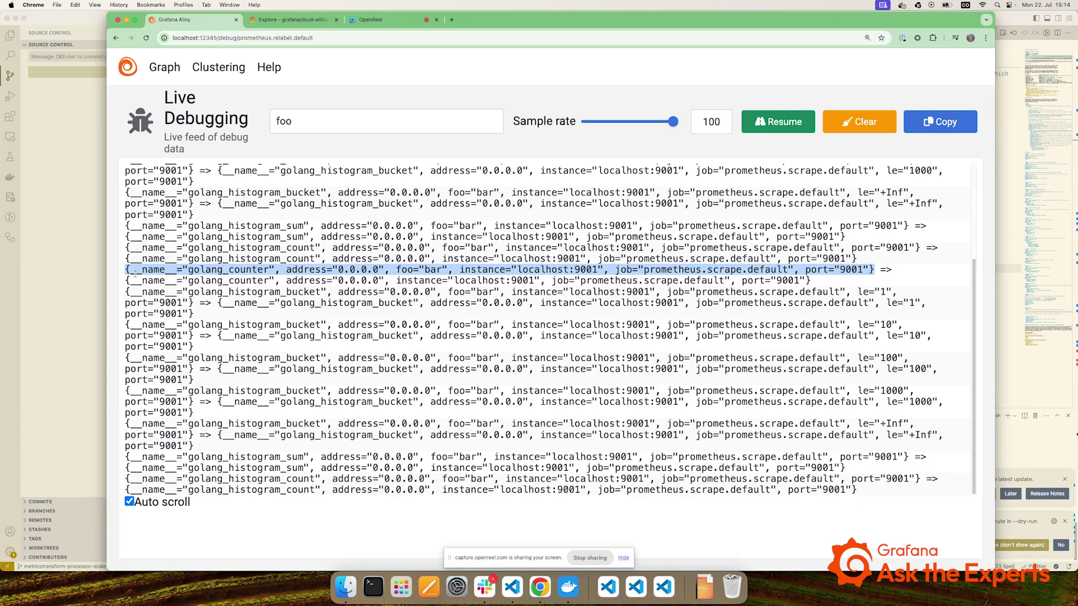
{"action": "left_click_drag", "start_coordinate": [128, 280], "coordinate": [404, 280]}
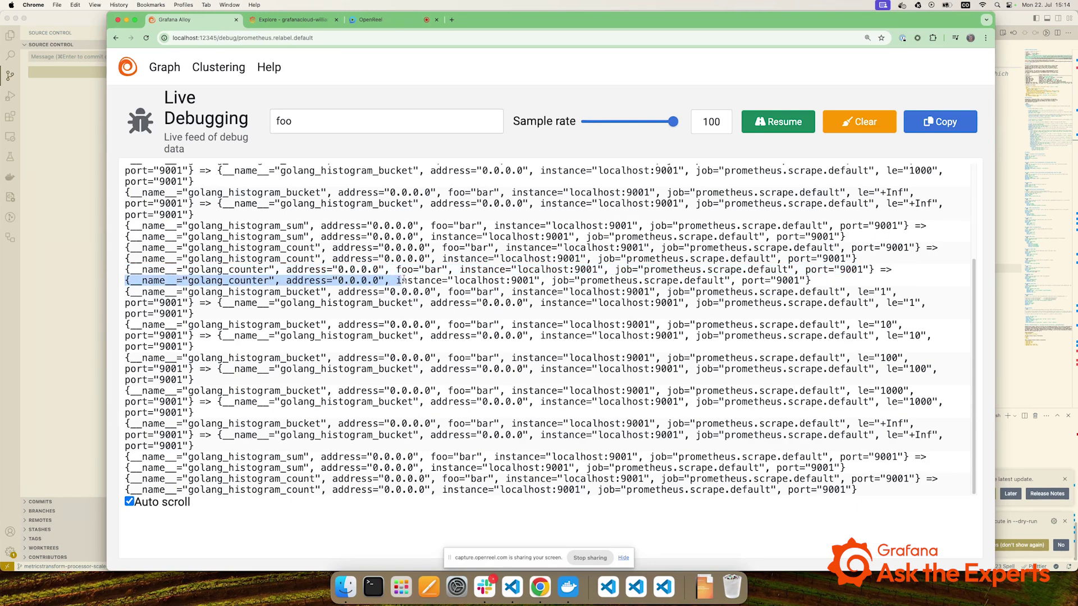
{"action": "left_click_drag", "start_coordinate": [403, 278], "coordinate": [395, 277]}
{"action": "left_click", "coordinate": [396, 279]}
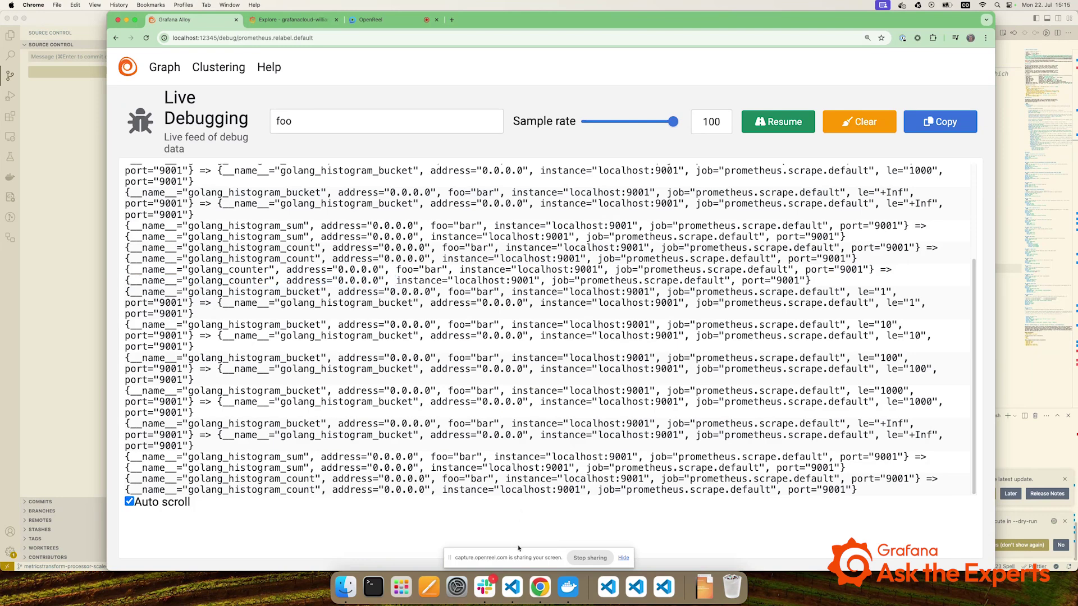
{"action": "left_click", "coordinate": [373, 120]}
- Clear the foo filter and inspect the go_memstats heap entries in the unfiltered feed
{"action": "key", "text": "super+a"}
{"action": "key", "text": "BackSpace"}
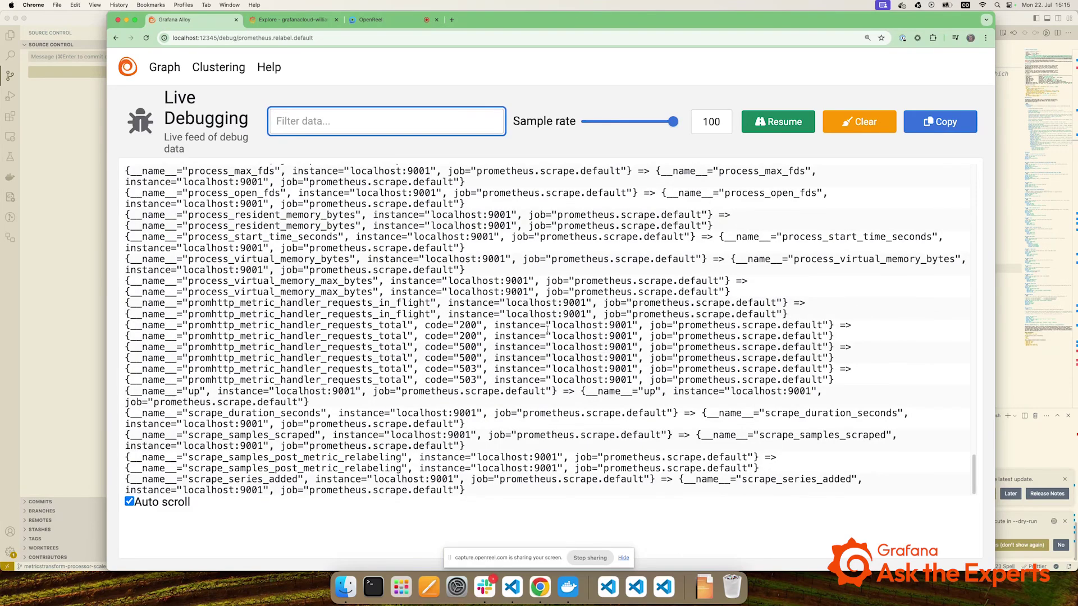
{"action": "scroll", "coordinate": [512, 365], "scroll_direction": "up", "scroll_amount": 1}
{"action": "scroll", "coordinate": [512, 365], "scroll_direction": "up", "scroll_amount": 5}
{"action": "scroll", "coordinate": [513, 366], "scroll_direction": "up", "scroll_amount": 1}
{"action": "scroll", "coordinate": [512, 367], "scroll_direction": "up", "scroll_amount": 3}
{"action": "scroll", "coordinate": [512, 367], "scroll_direction": "up", "scroll_amount": 4}
{"action": "scroll", "coordinate": [512, 368], "scroll_direction": "up", "scroll_amount": 1}
{"action": "scroll", "coordinate": [512, 367], "scroll_direction": "up", "scroll_amount": 4}
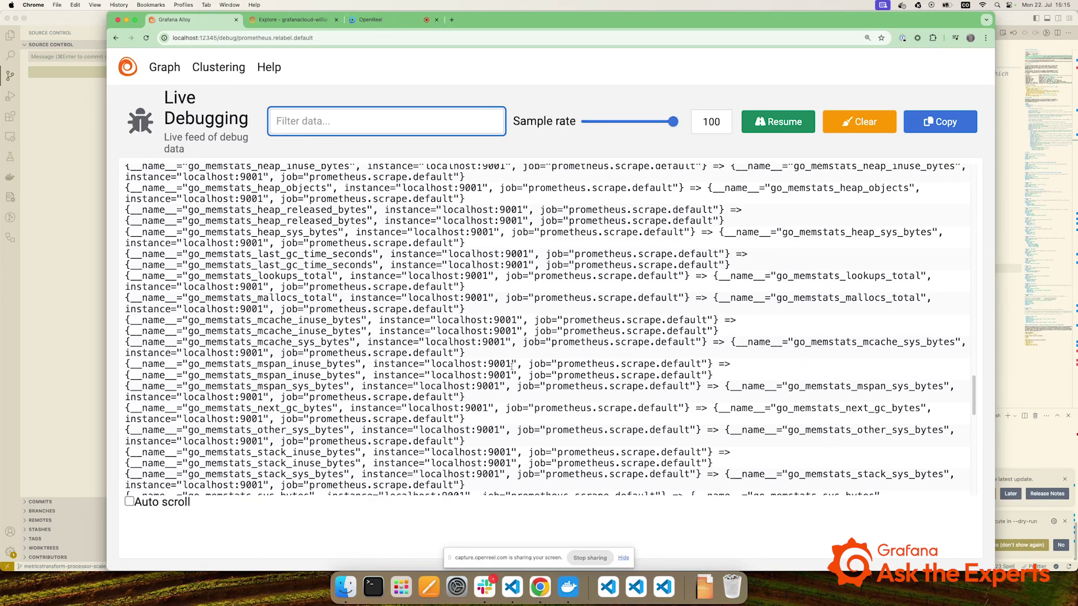
{"action": "scroll", "coordinate": [511, 368], "scroll_direction": "up", "scroll_amount": 2}
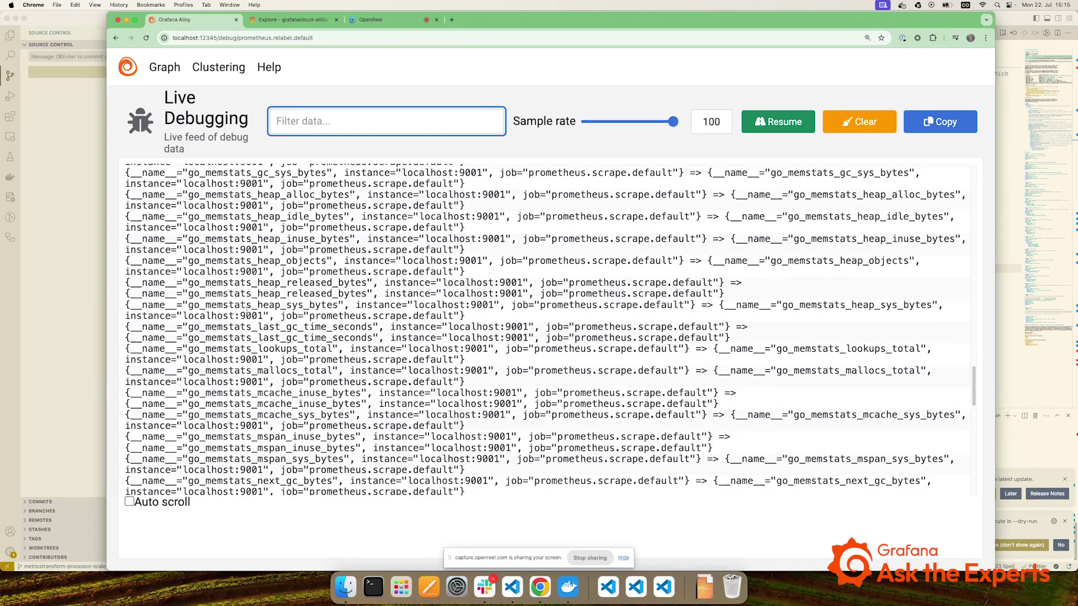
{"action": "mouse_move", "coordinate": [187, 238]}
{"action": "left_mouse_down"}
{"action": "mouse_move", "coordinate": [240, 260]}
{"action": "mouse_move", "coordinate": [253, 304]}
{"action": "left_mouse_up"}
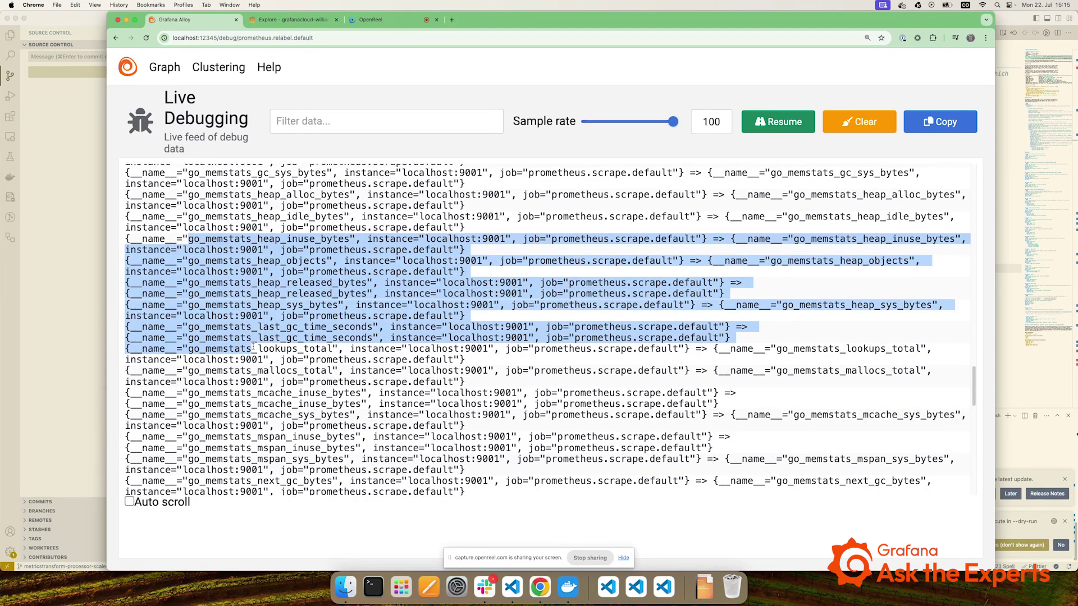
{"action": "left_click", "coordinate": [253, 305]}
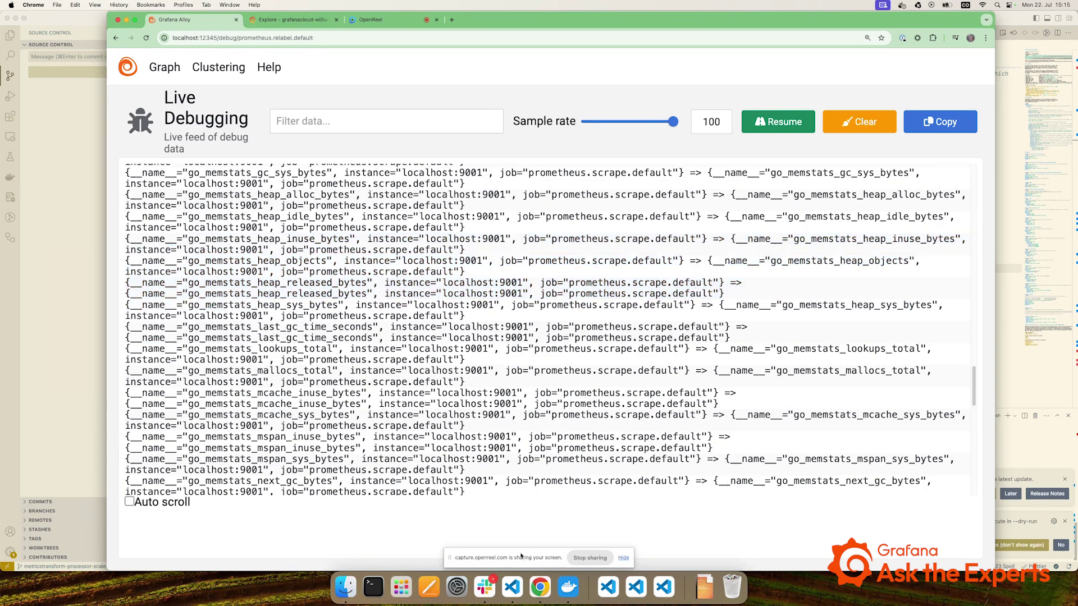
{"action": "key", "text": "super+Tab"}
{"action": "key", "text": "Down"}
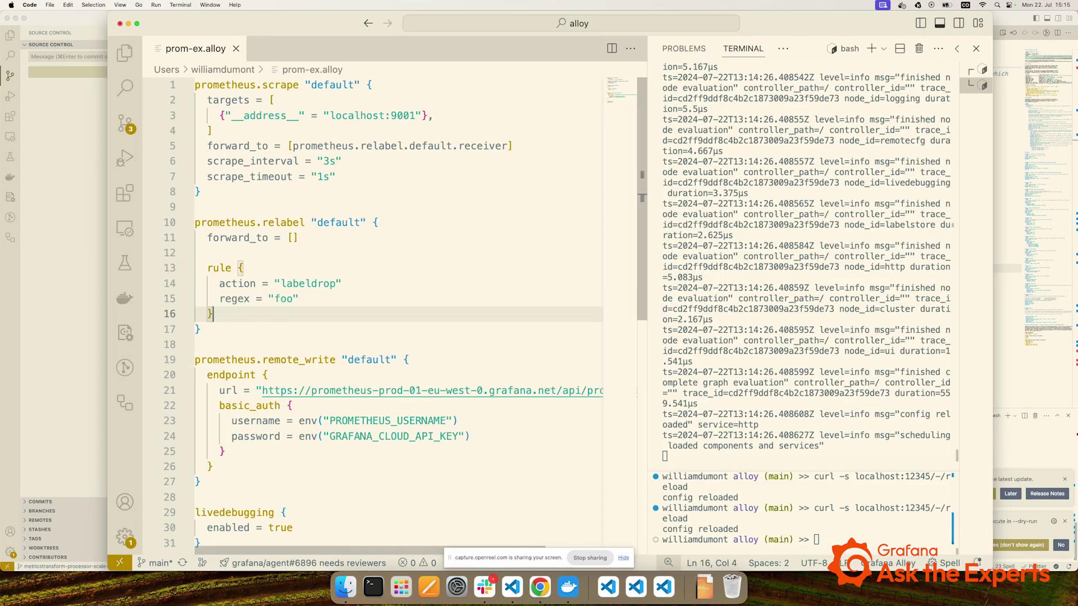
- Write a drop rule with regex "go_memstat*" and source_labels ["__name__"] below the labeldrop rule
{"action": "key", "text": "Return"}
{"action": "key", "text": "Return"}
{"action": "type", "text": "rule "}
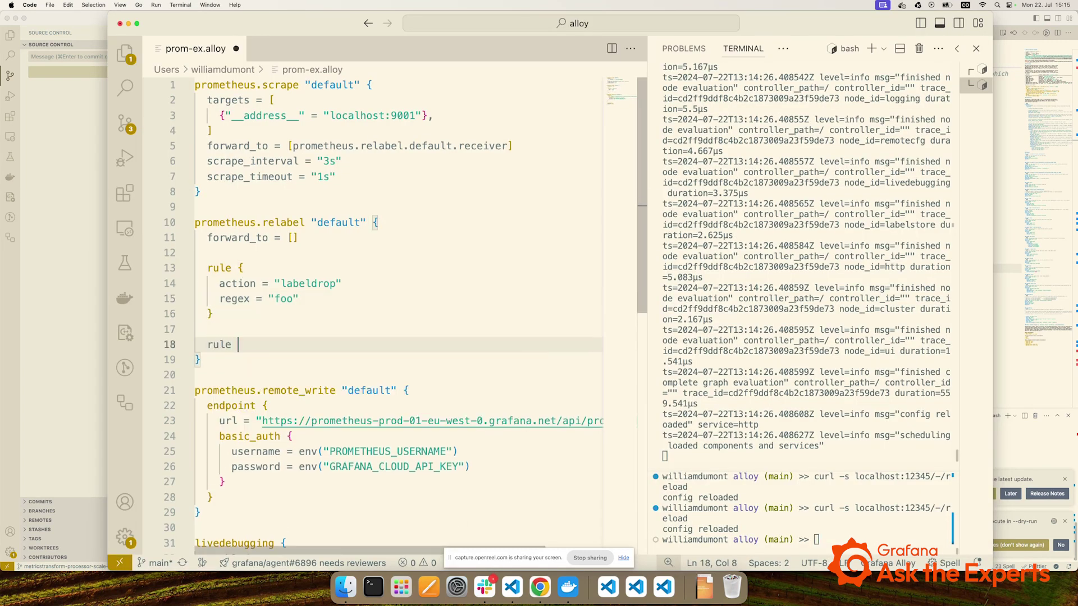
{"action": "type", "text": "{"}
{"action": "key", "text": "Return"}
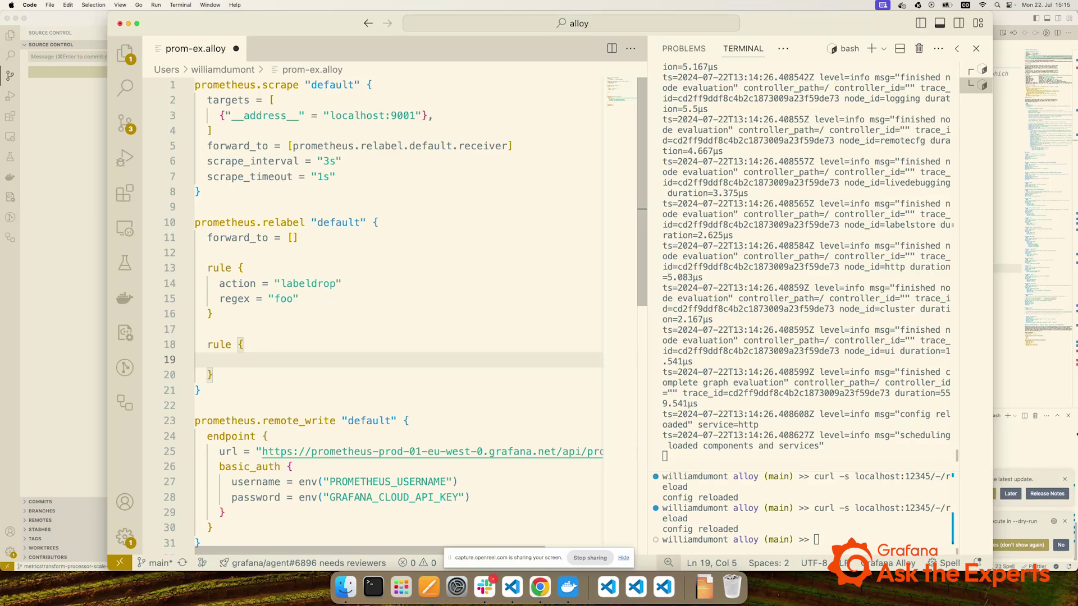
{"action": "type", "text": "acti"}
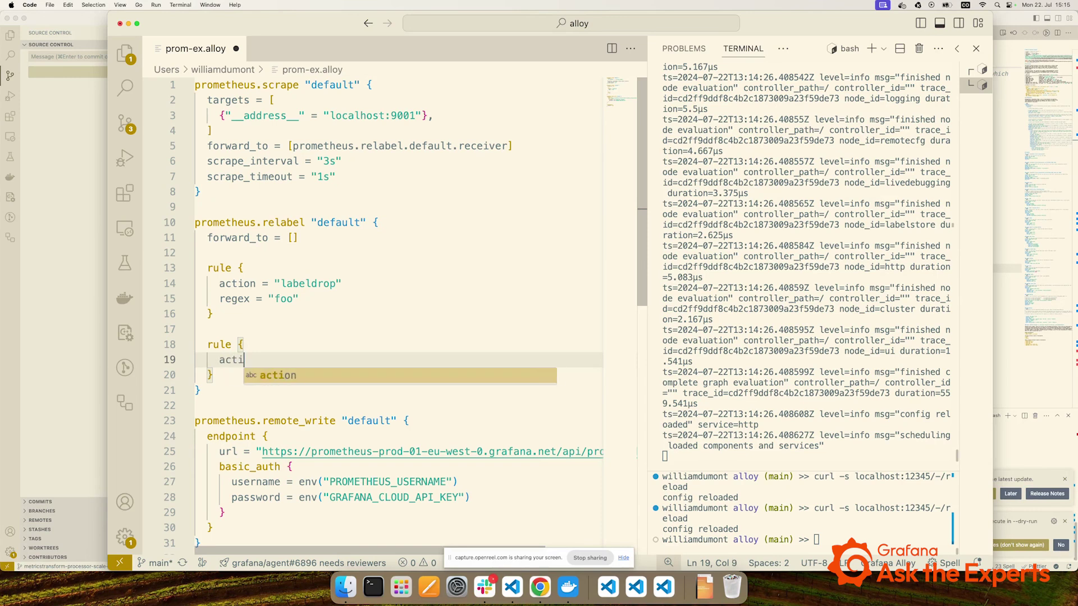
{"action": "type", "text": "on = \"dro"}
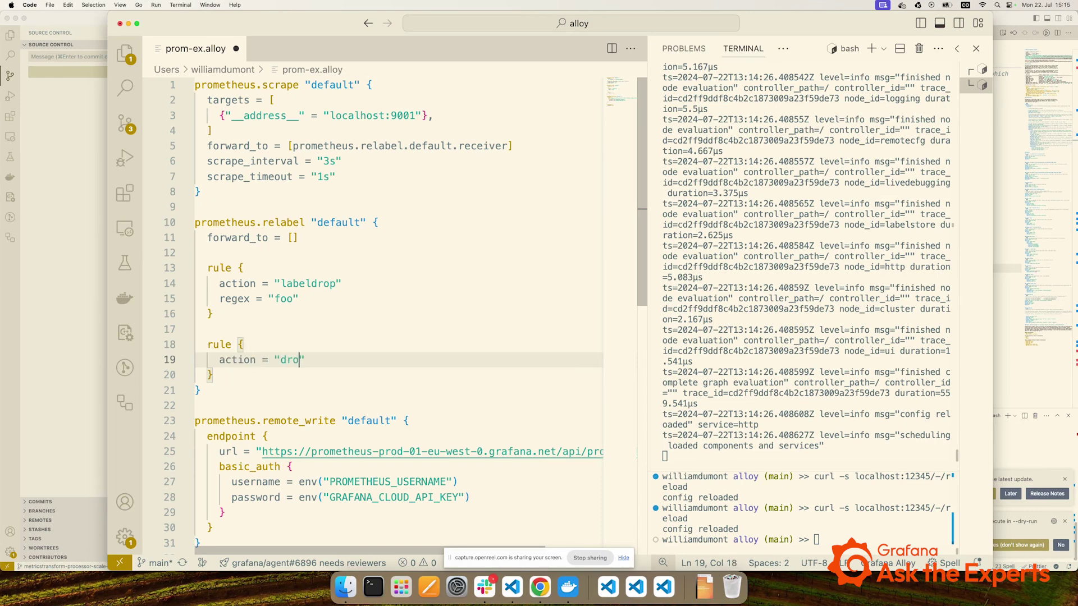
{"action": "type", "text": "p\""}
{"action": "key", "text": "Return"}
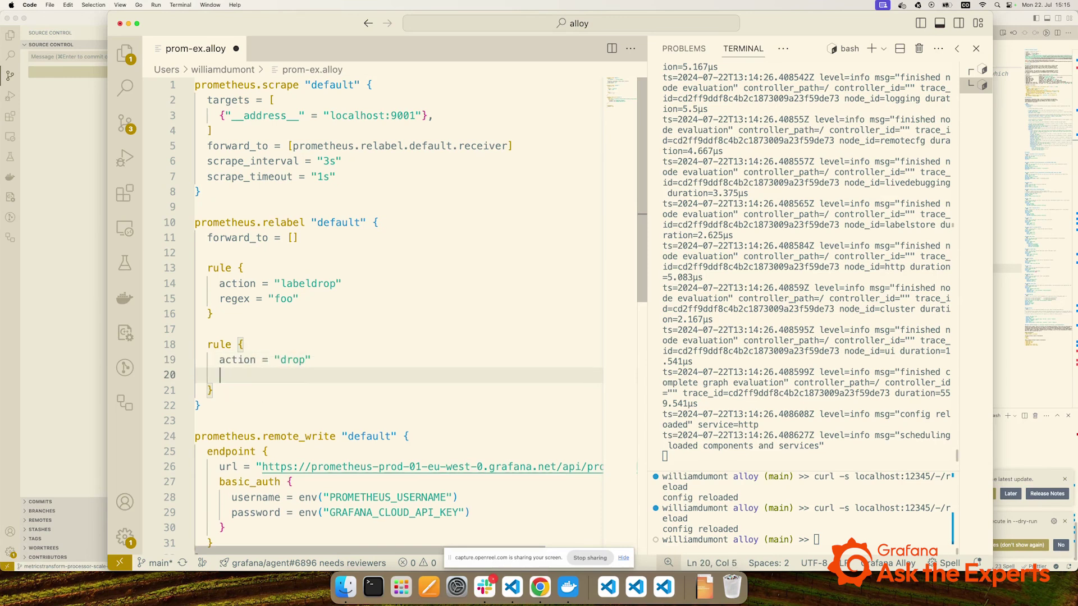
{"action": "type", "text": "regex"}
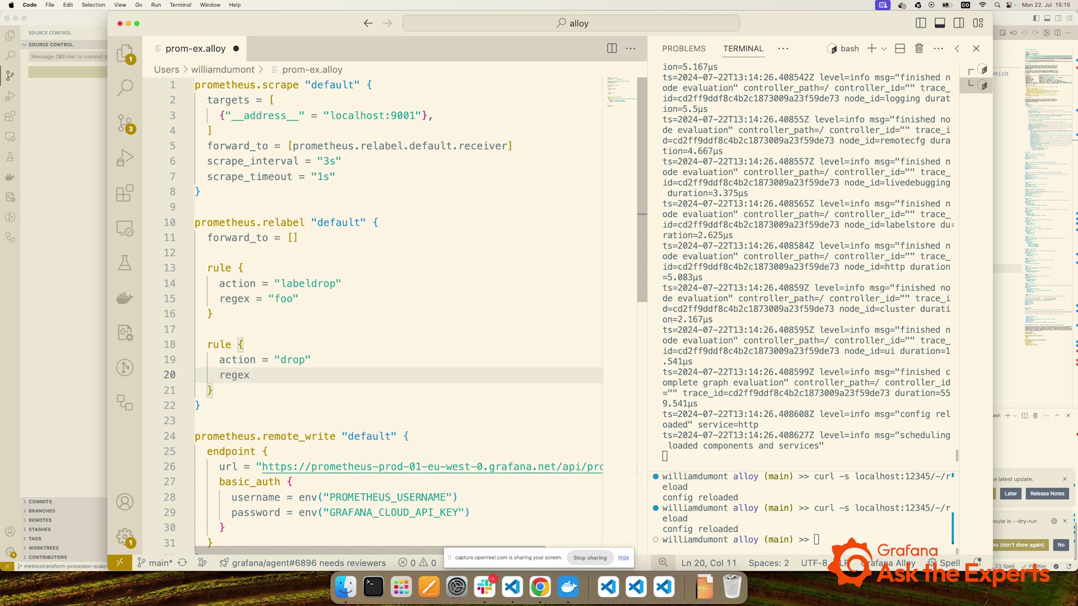
{"action": "type", "text": " = \"go"}
{"action": "type", "text": "_memsta"}
{"action": "type", "text": "t"}
{"action": "type", "text": "*"}
{"action": "key", "text": "Right"}
{"action": "key", "text": "Return"}
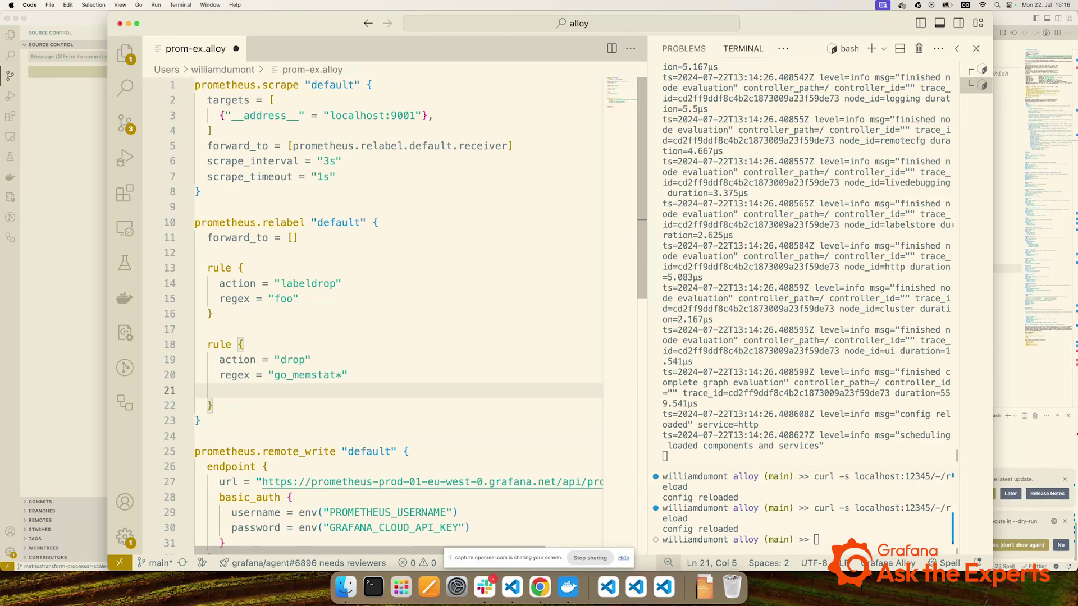
{"action": "type", "text": "source_labels "}
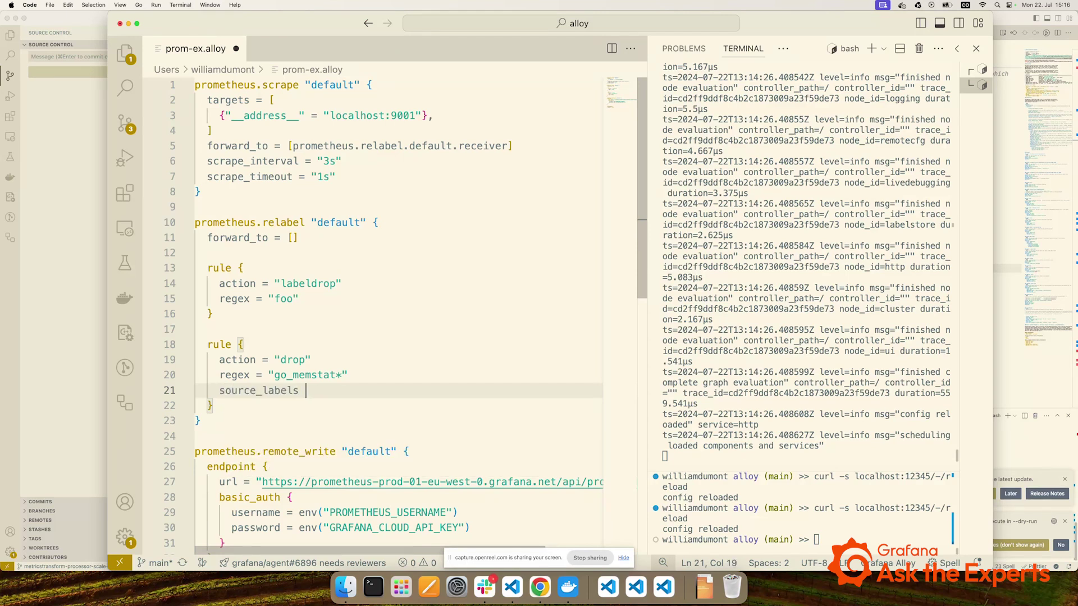
{"action": "type", "text": "= \""}
{"action": "key", "text": "BackSpace"}
{"action": "type", "text": "["}
- Check the go_memstats heap_released_bytes entry in the live feed, then save the config
{"action": "left_click", "coordinate": [534, 599]}
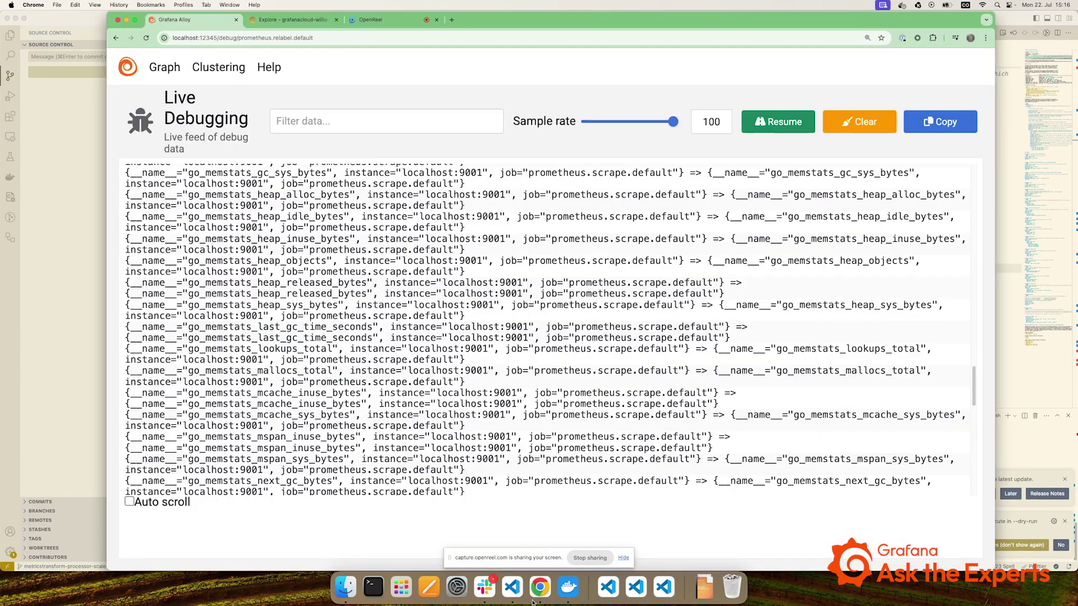
{"action": "left_click_drag", "start_coordinate": [187, 282], "coordinate": [261, 285]}
{"action": "left_click_drag", "start_coordinate": [176, 283], "coordinate": [133, 290]}
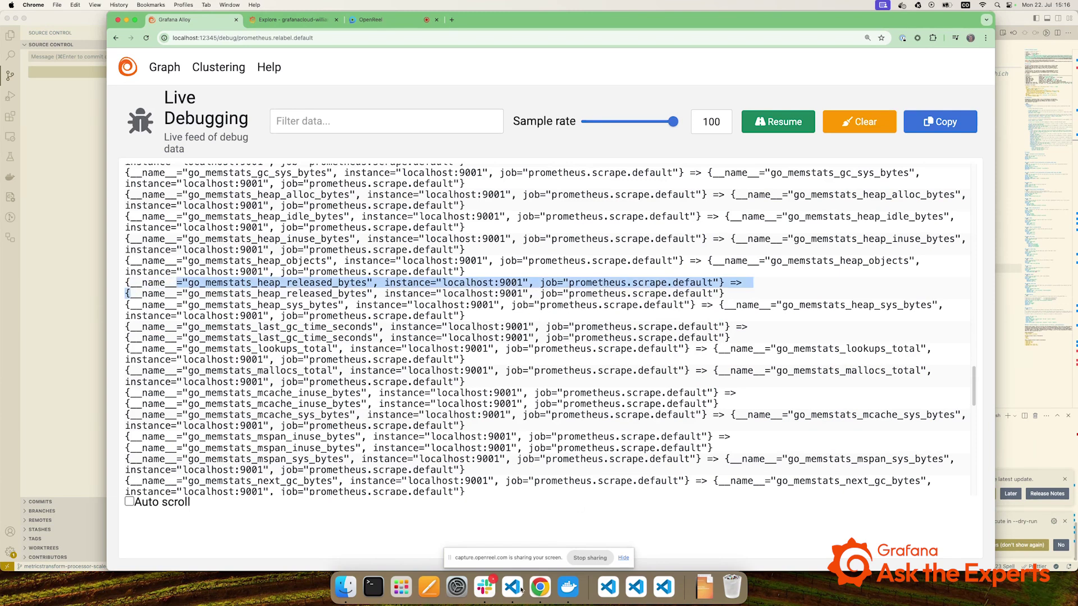
{"action": "key", "text": "super+Tab"}
{"action": "type", "text": "\""}
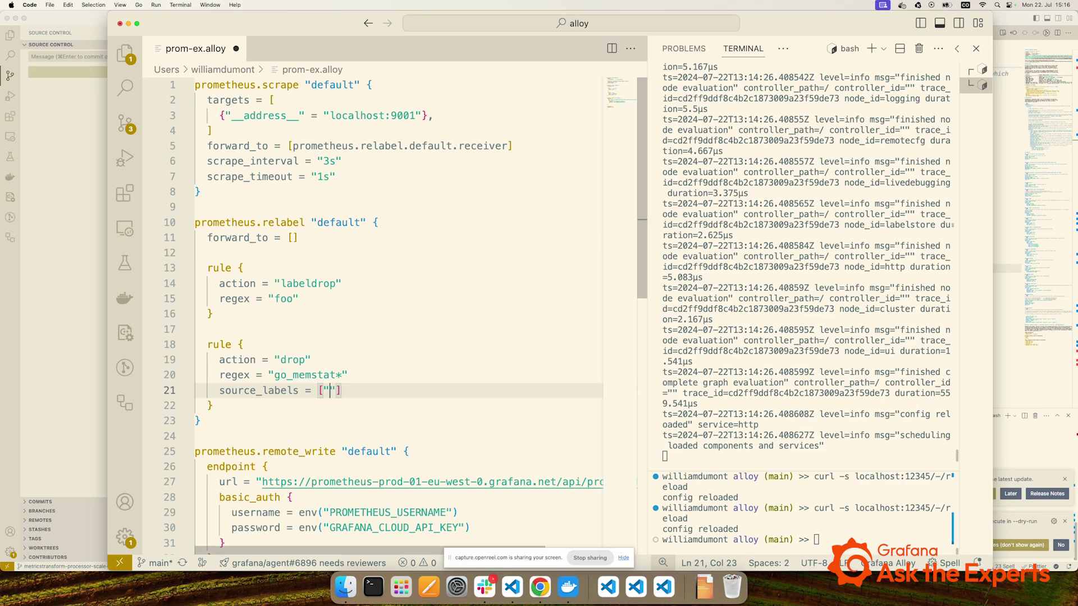
{"action": "type", "text": "__name"}
{"action": "type", "text": "__"}
{"action": "key", "text": "Up"}
{"action": "key", "text": "Up"}
- Clear and resume the relabel live feed, confirming go_memstats lines still pass through
{"action": "key", "text": "super+s"}
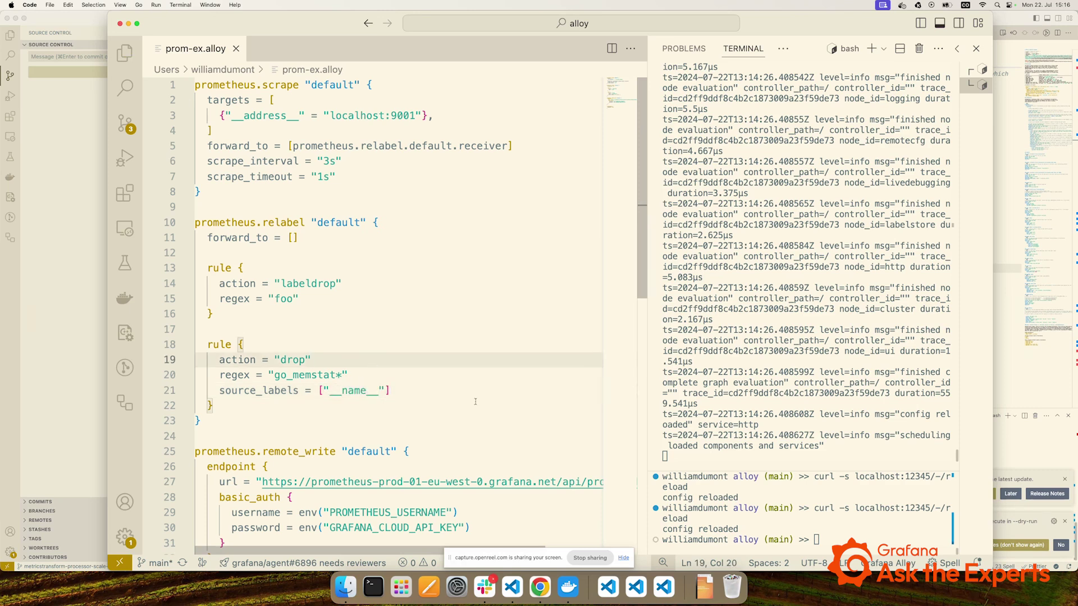
{"action": "left_click", "coordinate": [842, 476]}
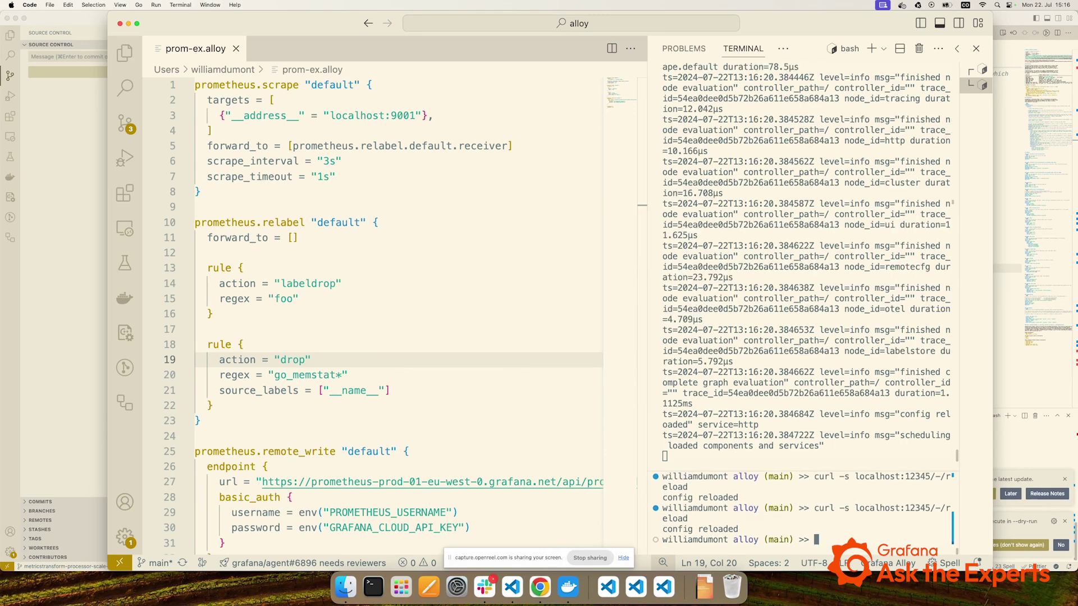
{"action": "key", "text": "super+Tab"}
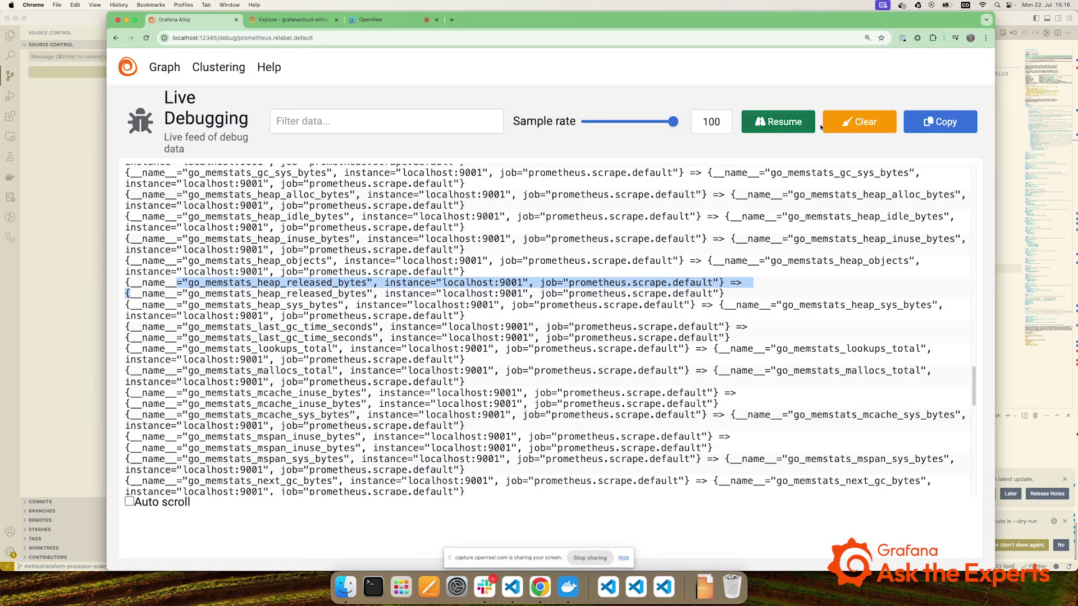
{"action": "left_click", "coordinate": [859, 122]}
{"action": "left_click", "coordinate": [778, 121]}
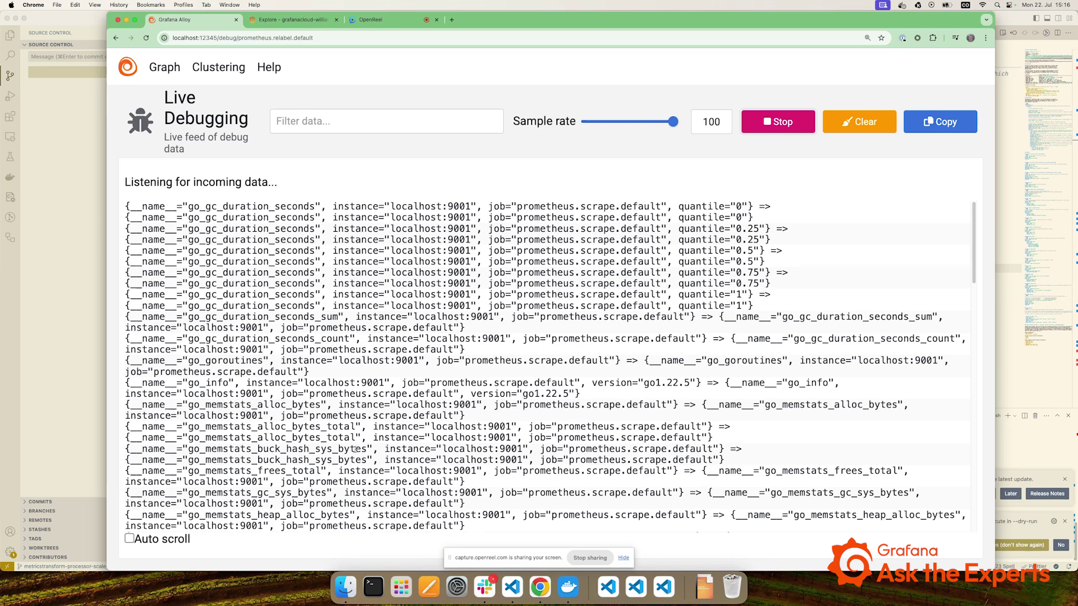
{"action": "mouse_move", "coordinate": [209, 436]}
{"action": "left_mouse_down"}
{"action": "mouse_move", "coordinate": [713, 449]}
{"action": "mouse_move", "coordinate": [724, 472]}
{"action": "left_mouse_up"}
{"action": "scroll", "coordinate": [724, 472], "scroll_direction": "down", "scroll_amount": 3}
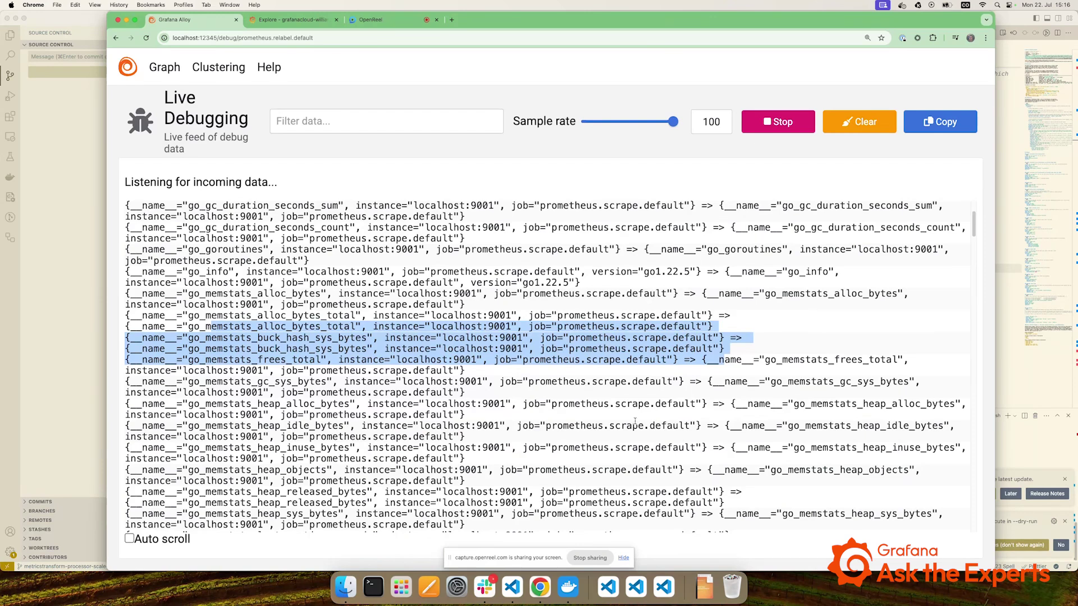
{"action": "left_click", "coordinate": [635, 423]}
{"action": "key", "text": "super+Tab"}
{"action": "left_click", "coordinate": [332, 315]}
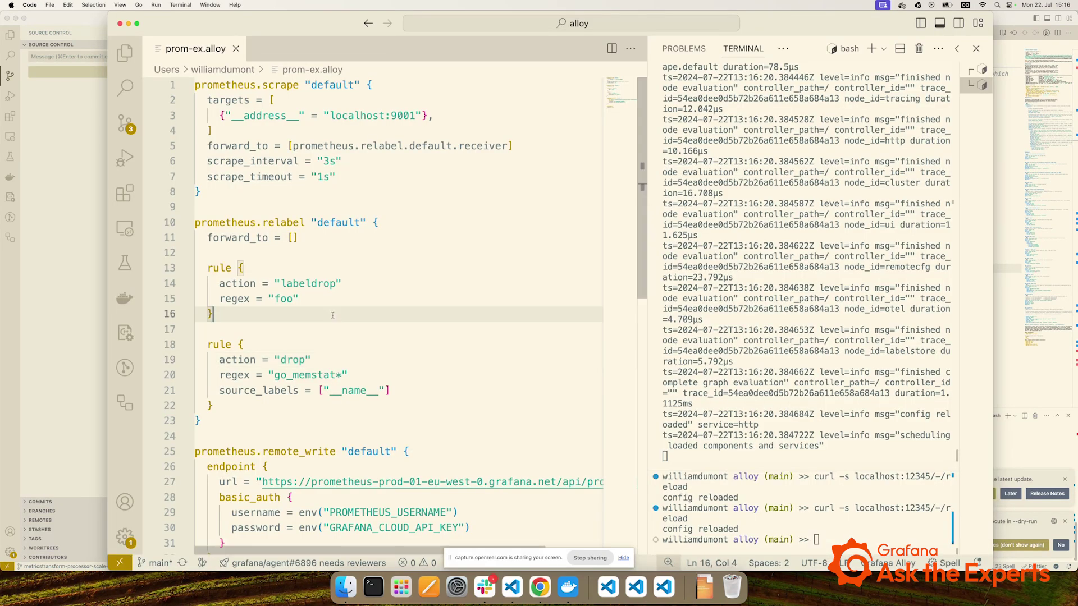
- Correct the drop regex to "go_memstat.*" and rerun the curl config reload
{"action": "double_click", "coordinate": [334, 375]}
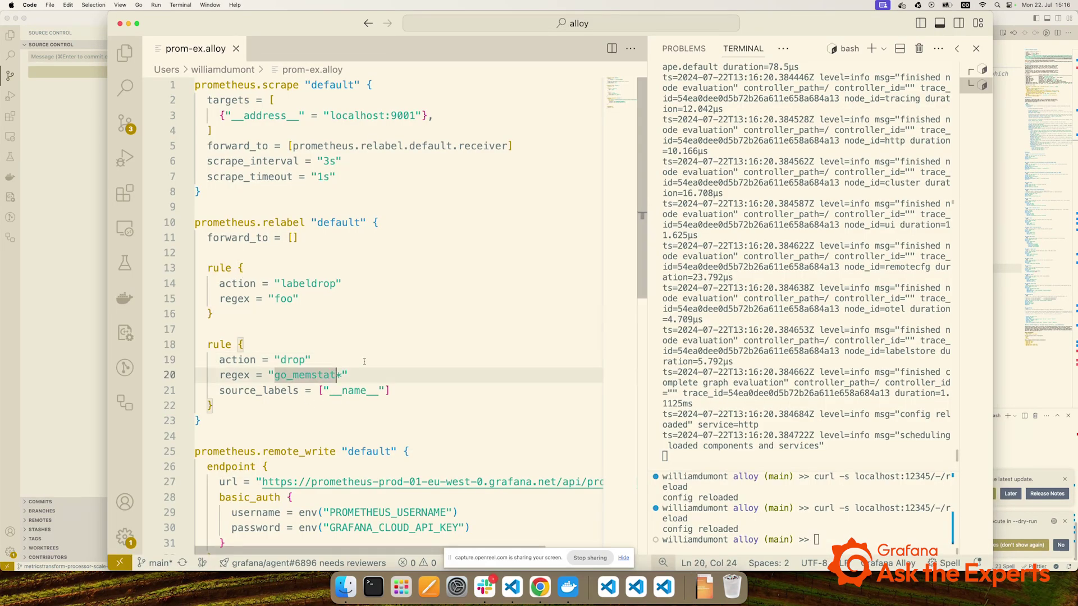
{"action": "type", "text": "."}
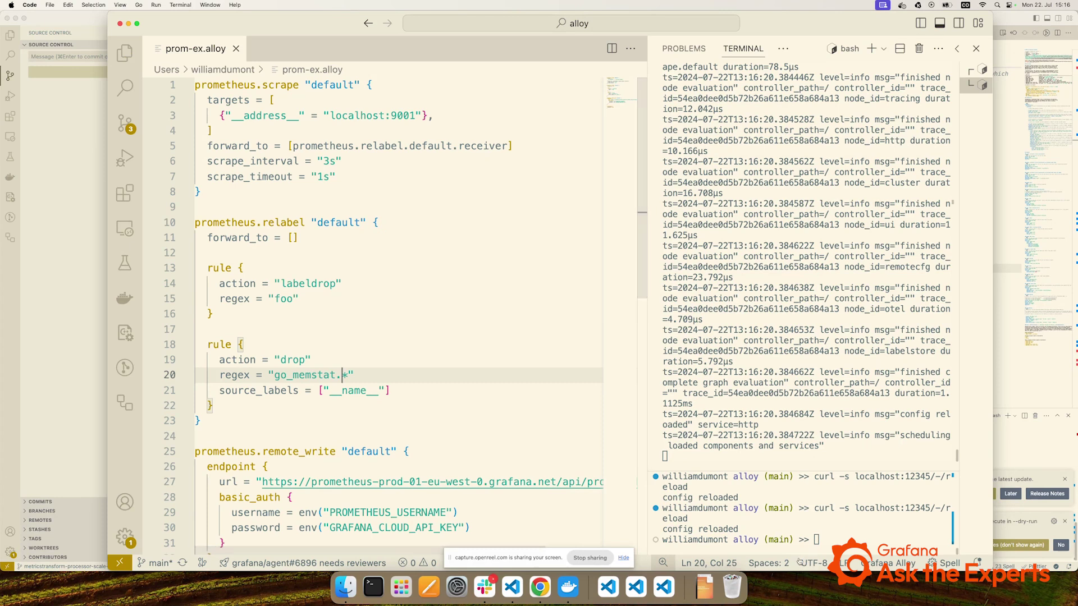
{"action": "left_click", "coordinate": [813, 533]}
{"action": "key", "text": "Up"}
{"action": "key", "text": "Return"}
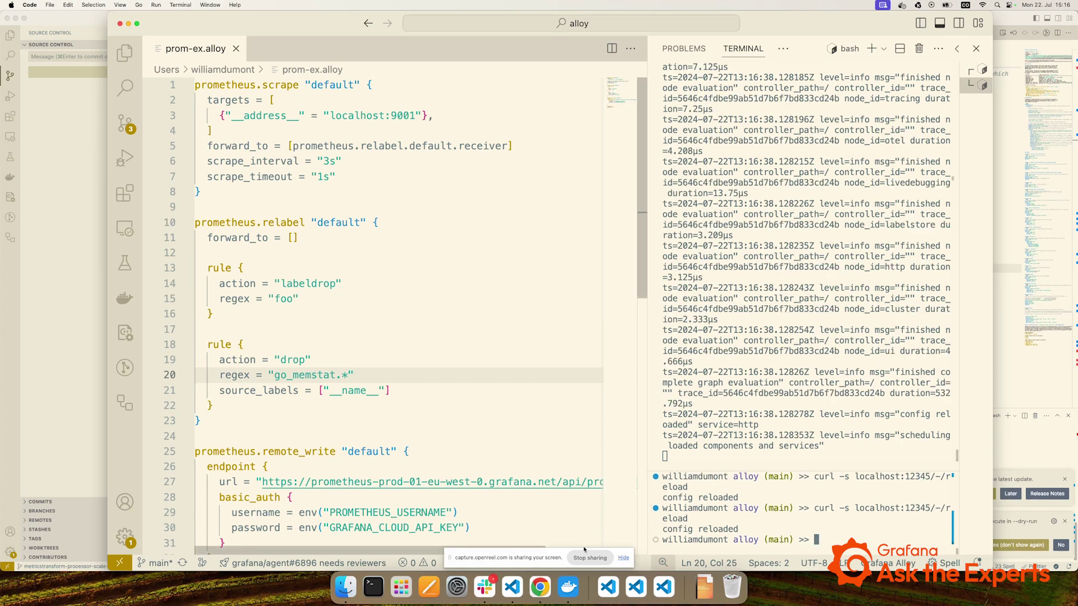
- Restart the live feed and confirm go_memstats series like frees_total now map to {}
{"action": "key", "text": "super+Tab"}
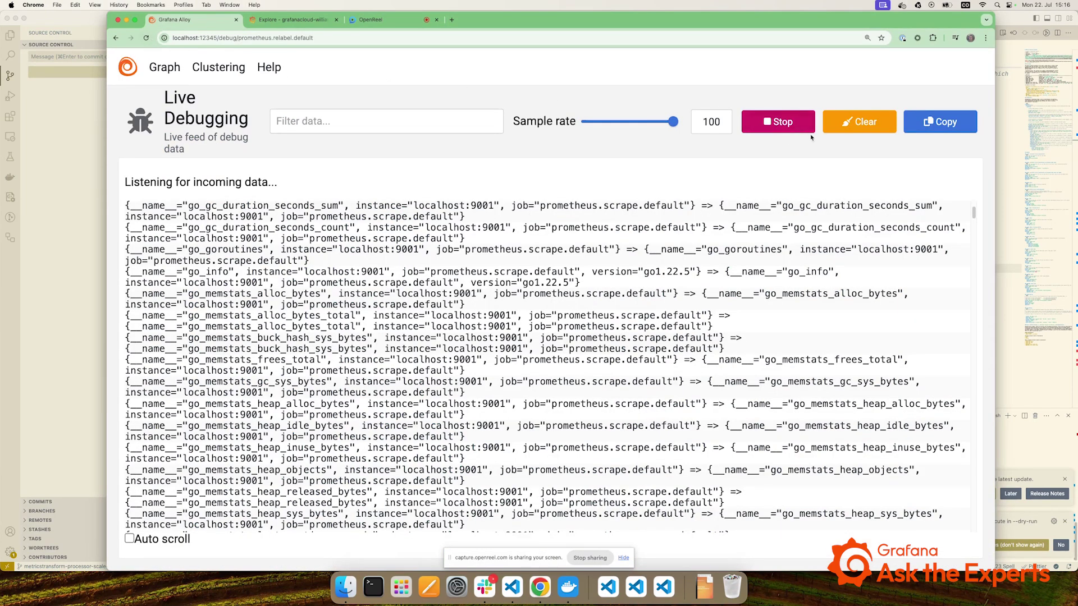
{"action": "left_click", "coordinate": [810, 126]}
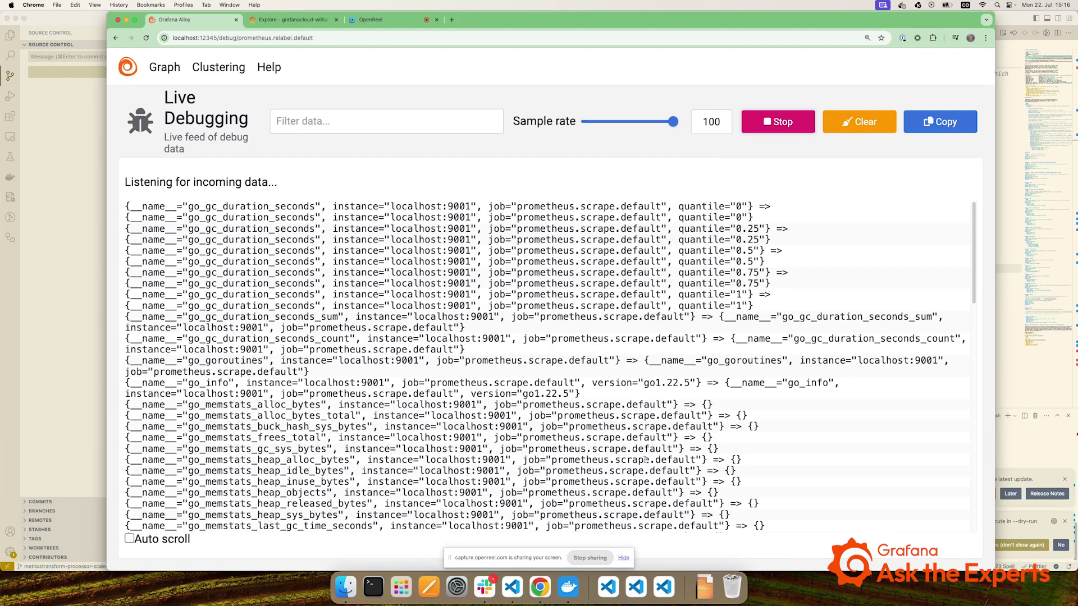
{"action": "mouse_move", "coordinate": [760, 518]}
{"action": "left_mouse_down"}
{"action": "mouse_move", "coordinate": [152, 427]}
{"action": "mouse_move", "coordinate": [135, 416]}
{"action": "left_mouse_up"}
{"action": "left_click", "coordinate": [704, 445]}
{"action": "left_click_drag", "start_coordinate": [684, 437], "coordinate": [714, 438]}
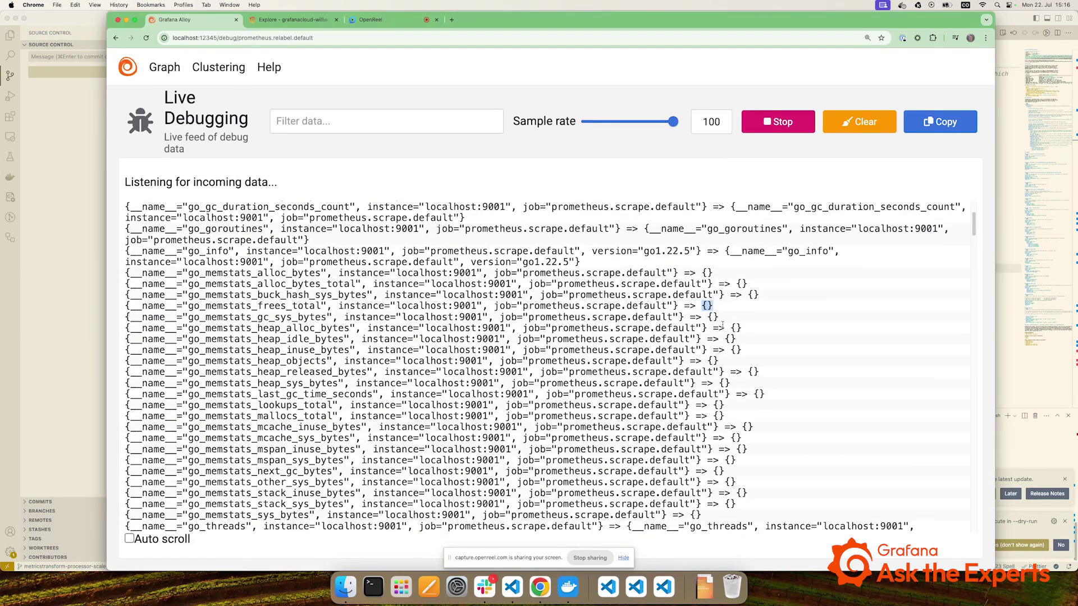
{"action": "scroll", "coordinate": [705, 306], "scroll_direction": "down", "scroll_amount": 3}
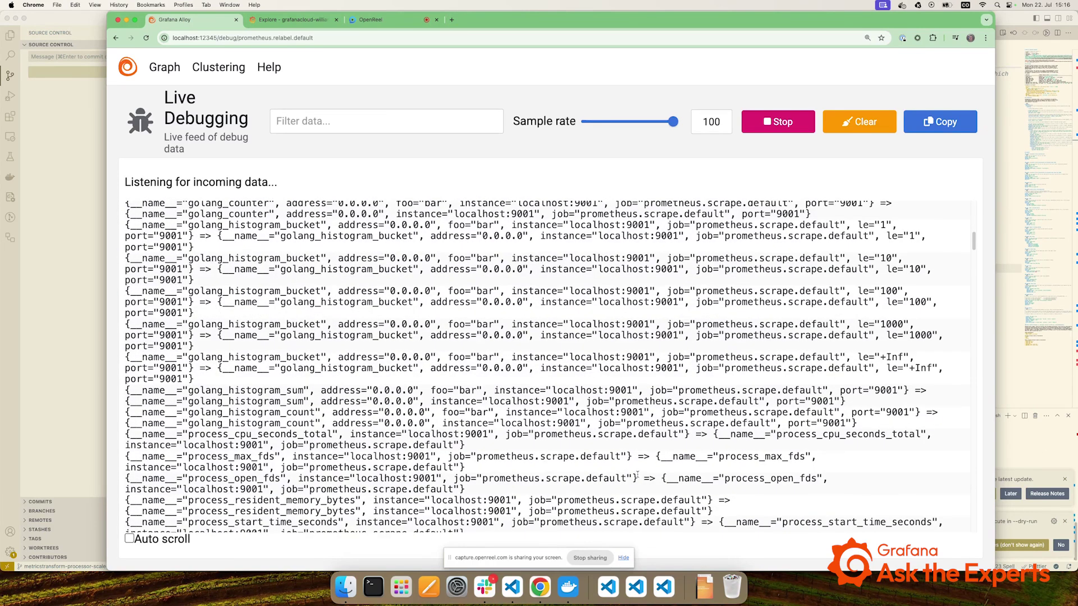
{"action": "left_click", "coordinate": [514, 587]}
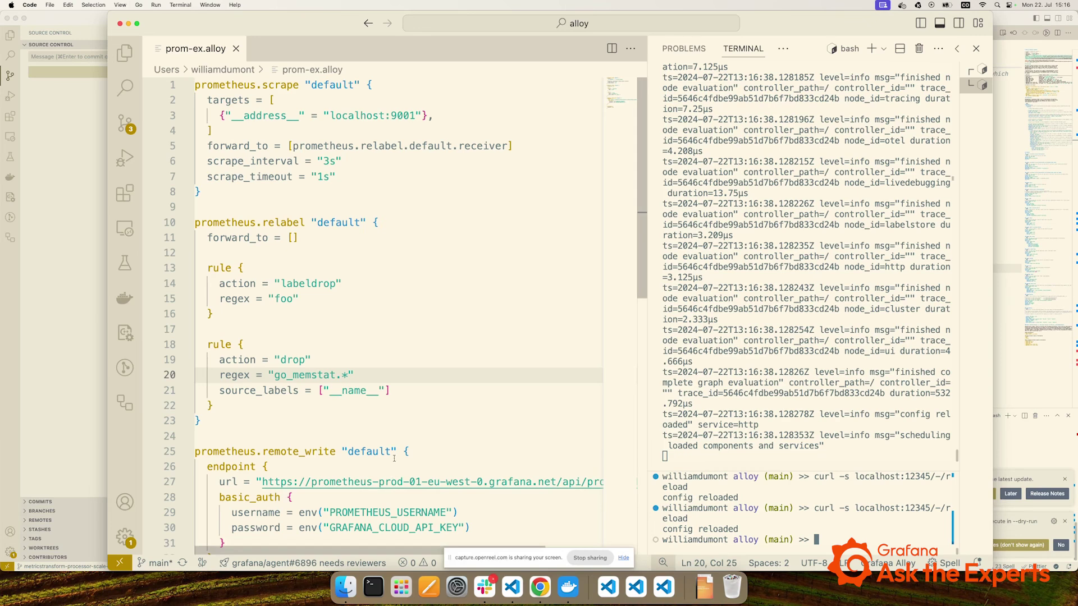
{"action": "scroll", "coordinate": [296, 268], "scroll_direction": "down", "scroll_amount": 1}
- Set relabel's forward_to to [prometheus.remote_write.default.receiver] via autocomplete
{"action": "left_click", "coordinate": [294, 216]}
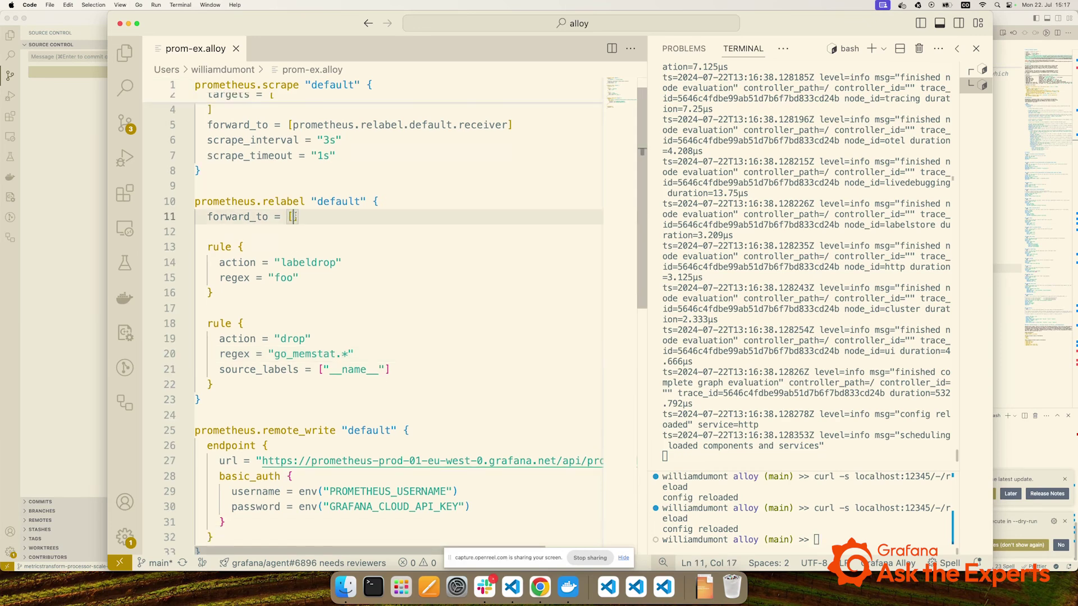
{"action": "type", "text": "prome"}
{"action": "key", "text": "Tab"}
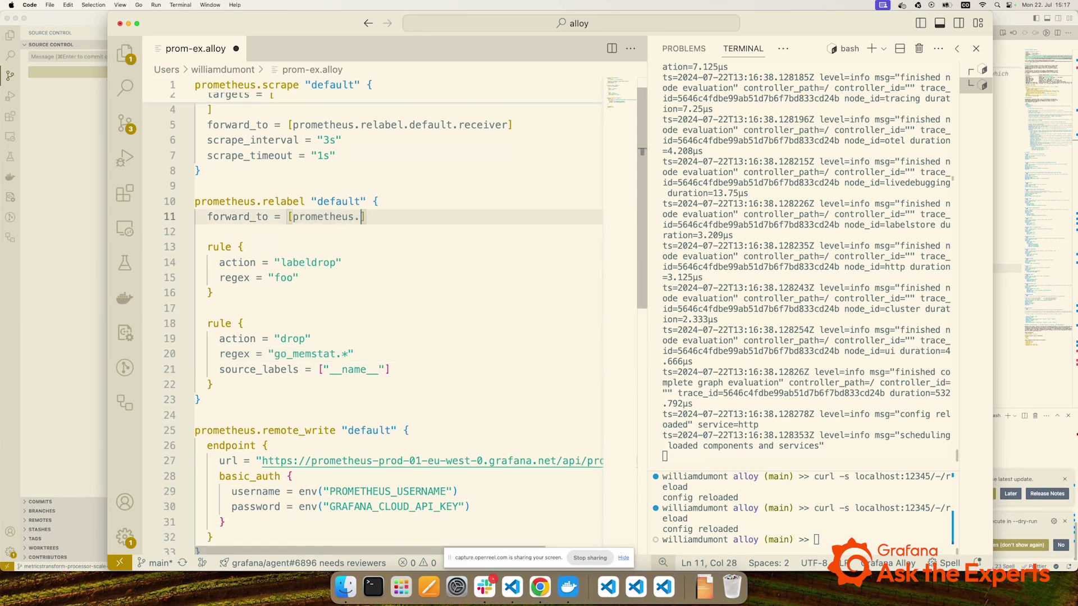
{"action": "type", "text": "rem"}
{"action": "key", "text": "Tab"}
{"action": "type", "text": "."}
{"action": "key", "text": "Tab"}
{"action": "type", "text": "recei"}
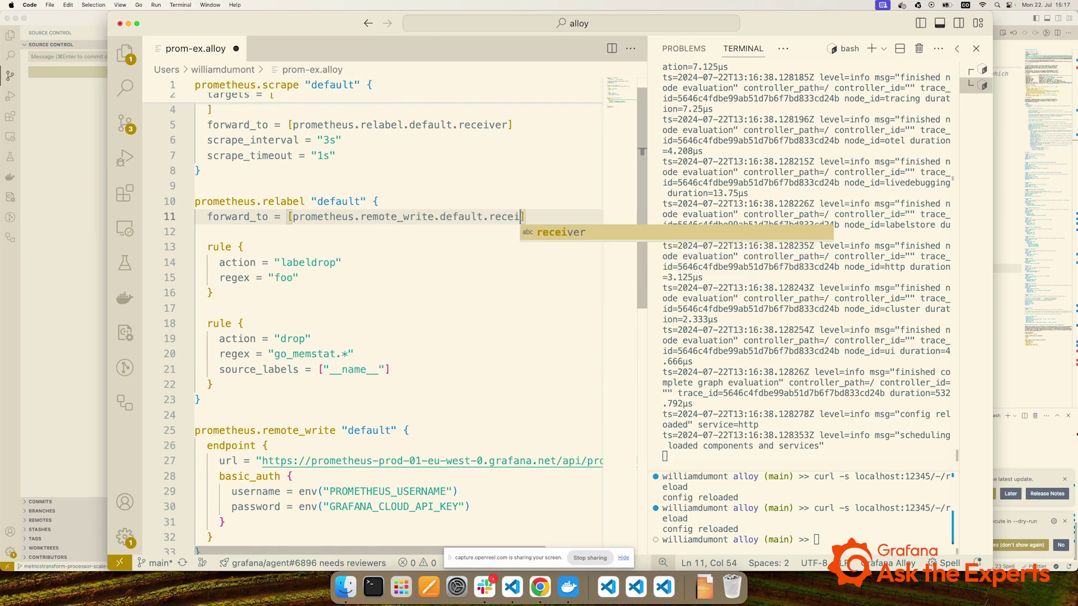
{"action": "type", "text": "ver"}
- Rerun the curl config reload command in the terminal
{"action": "left_click", "coordinate": [279, 264]}
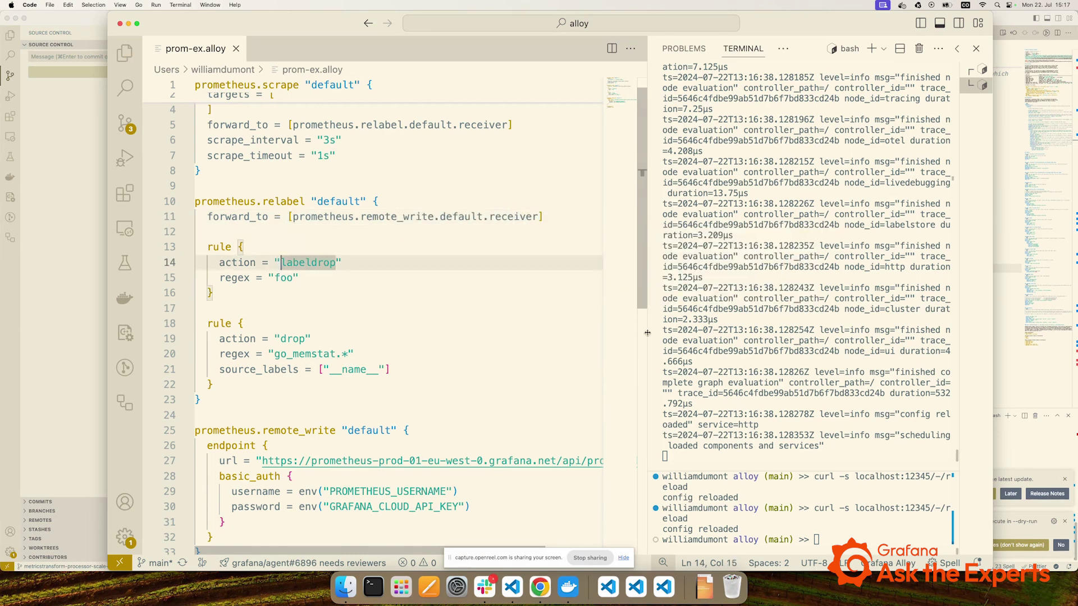
{"action": "key", "text": "Up"}
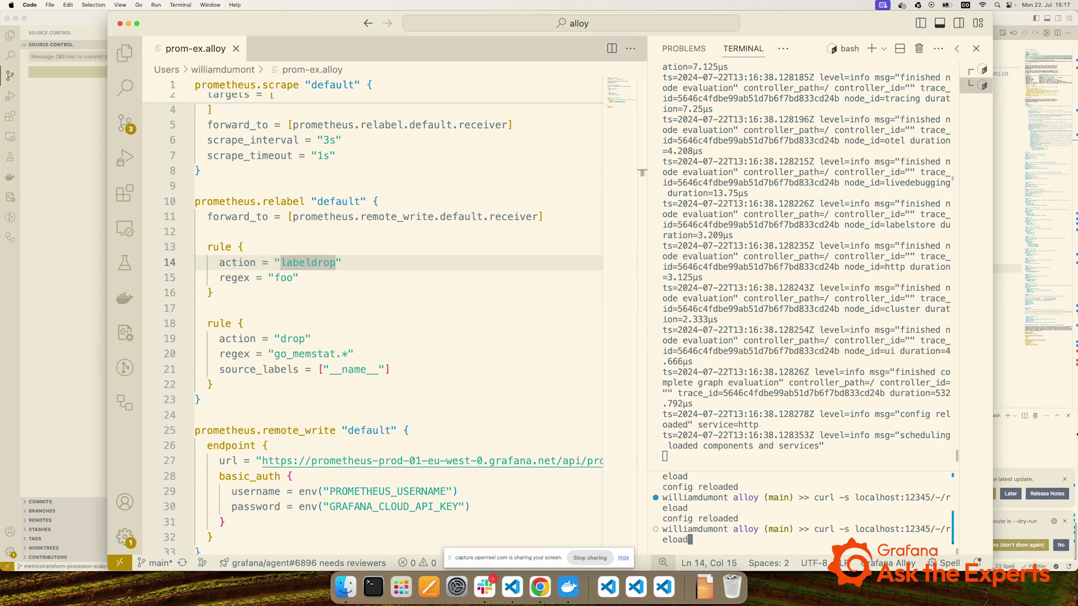
{"action": "key", "text": "Return"}
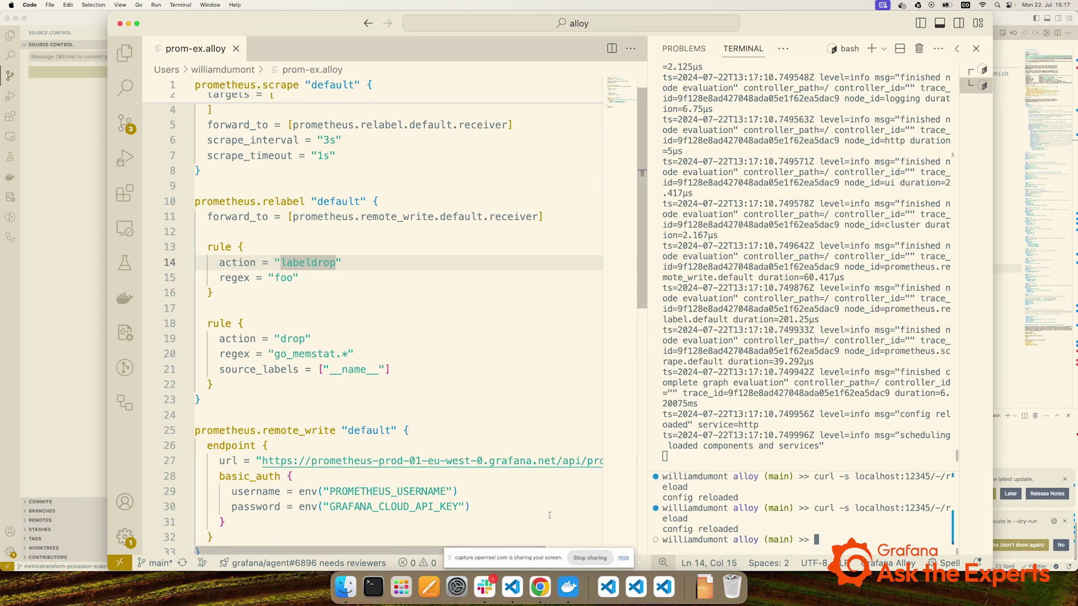
{"action": "left_click", "coordinate": [548, 590]}
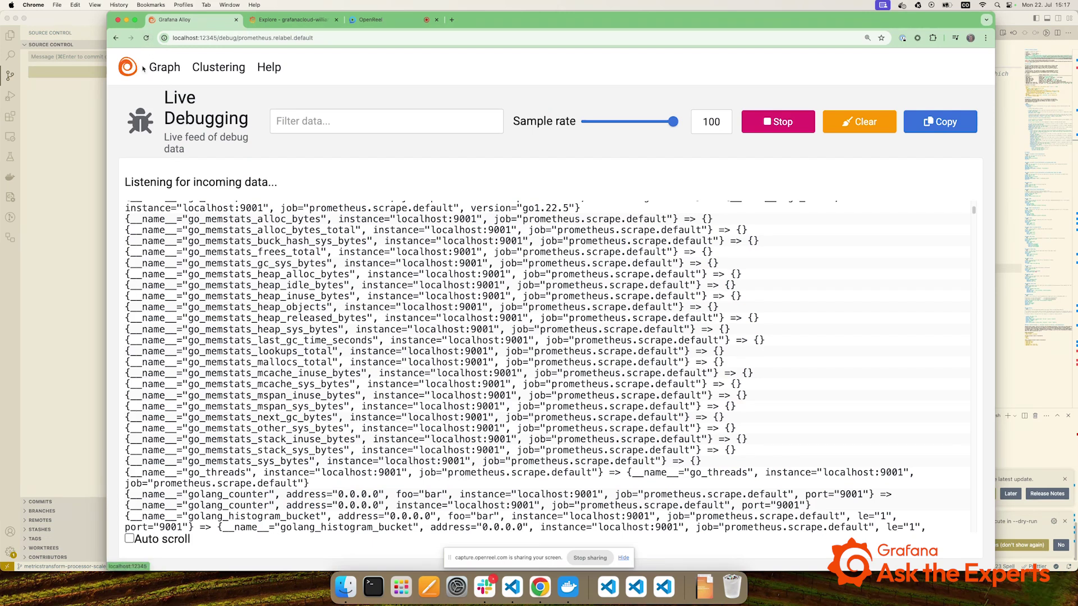
- View the Alloy graph of scrape, relabel and remote_write, then switch to Grafana Explore
{"action": "left_click", "coordinate": [135, 67]}
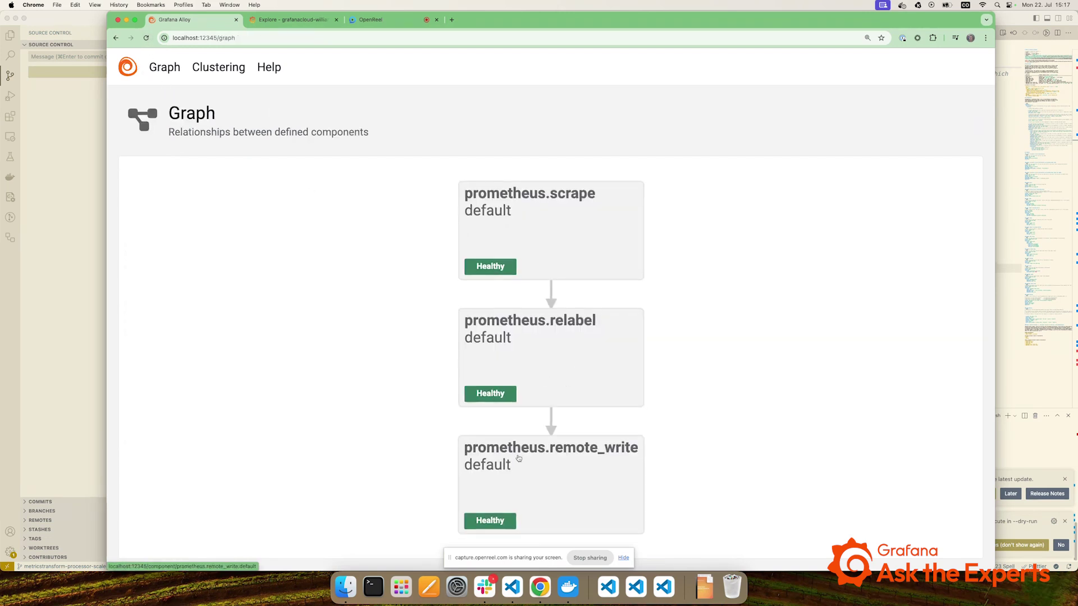
{"action": "left_click", "coordinate": [294, 20]}
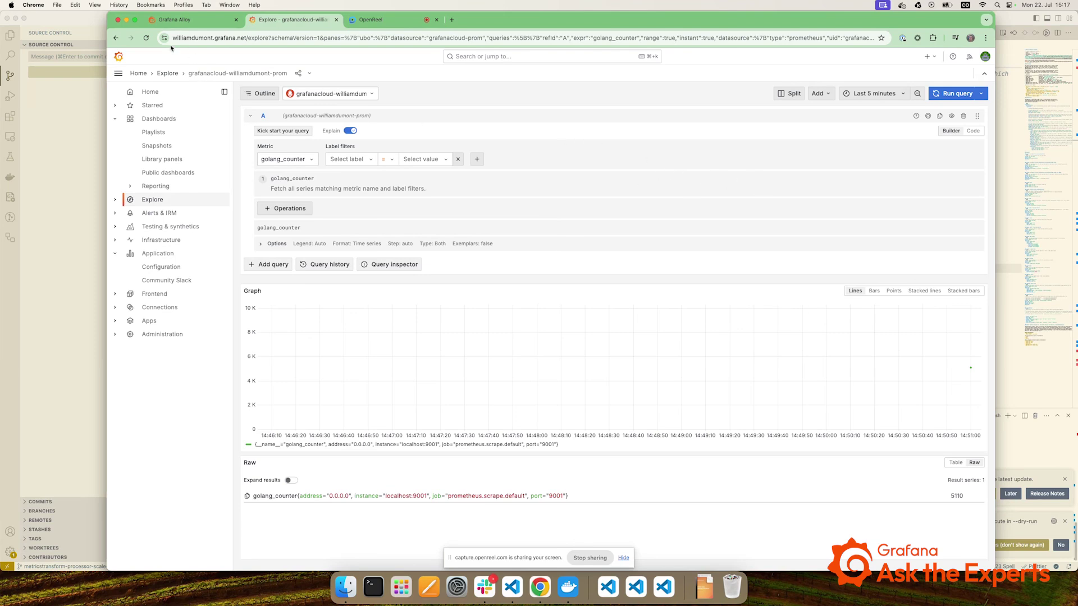
- Rerun the golang_counter query and list metric names to confirm go_memstats is absent
{"action": "left_click", "coordinate": [940, 94]}
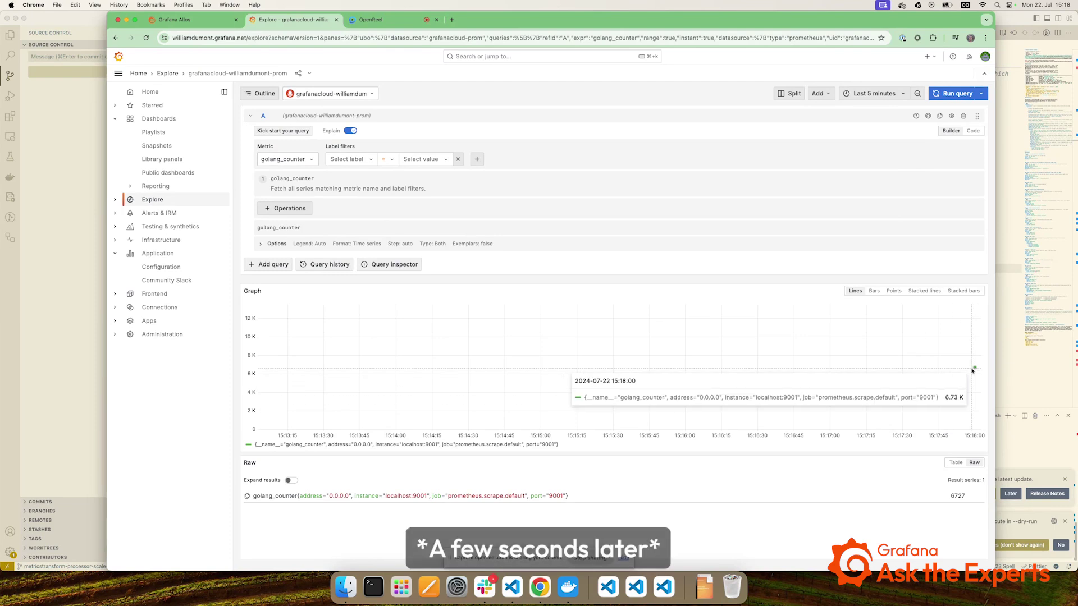
{"action": "mouse_move", "coordinate": [972, 368]}
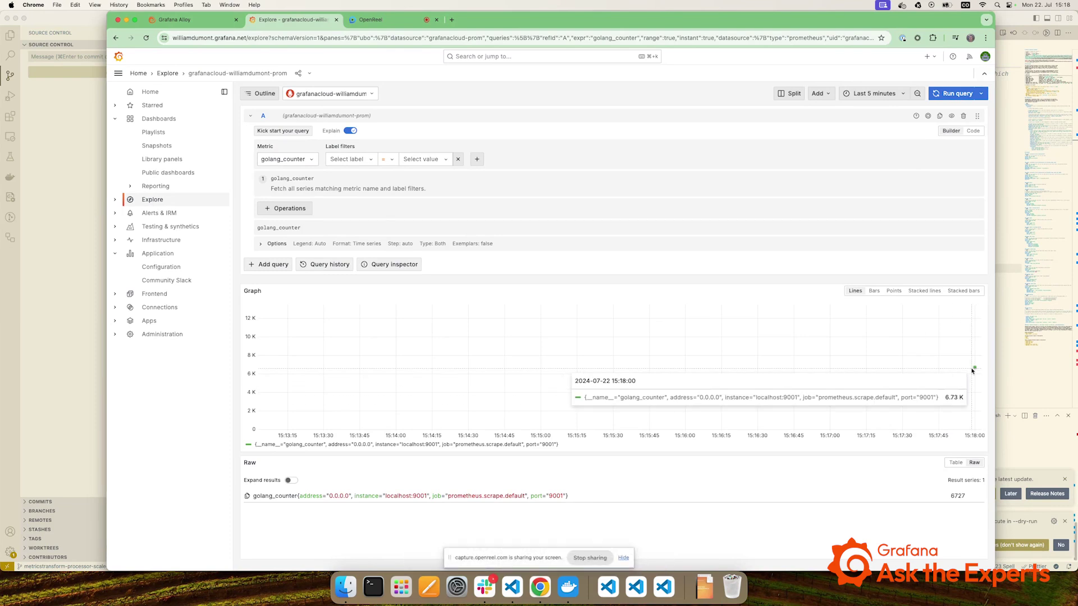
{"action": "left_click", "coordinate": [295, 159]}
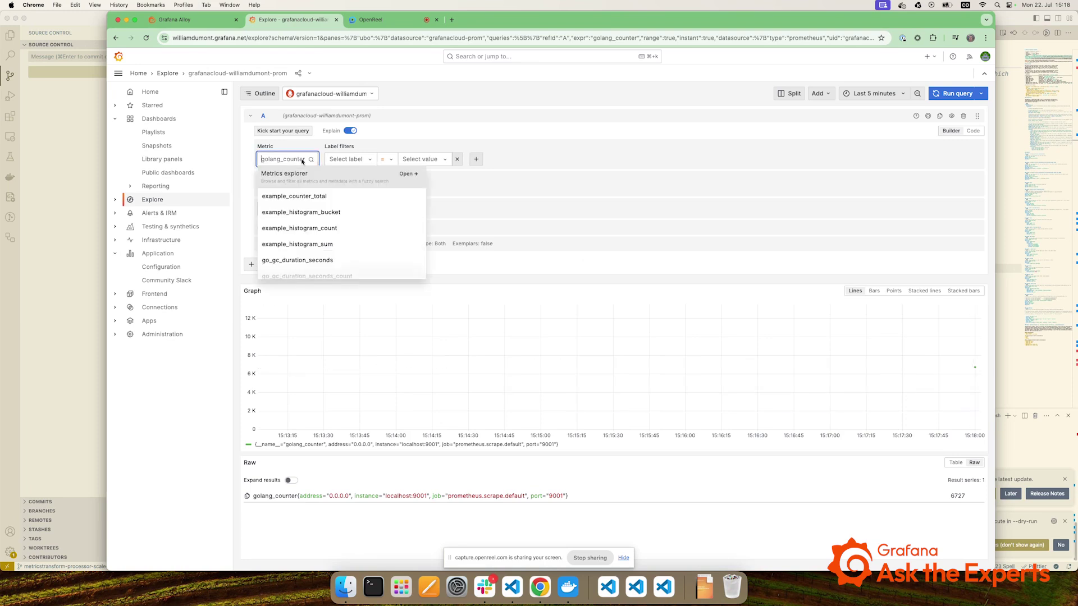
{"action": "scroll", "coordinate": [338, 210], "scroll_direction": "down", "scroll_amount": 3}
{"action": "scroll", "coordinate": [329, 210], "scroll_direction": "down", "scroll_amount": 1}
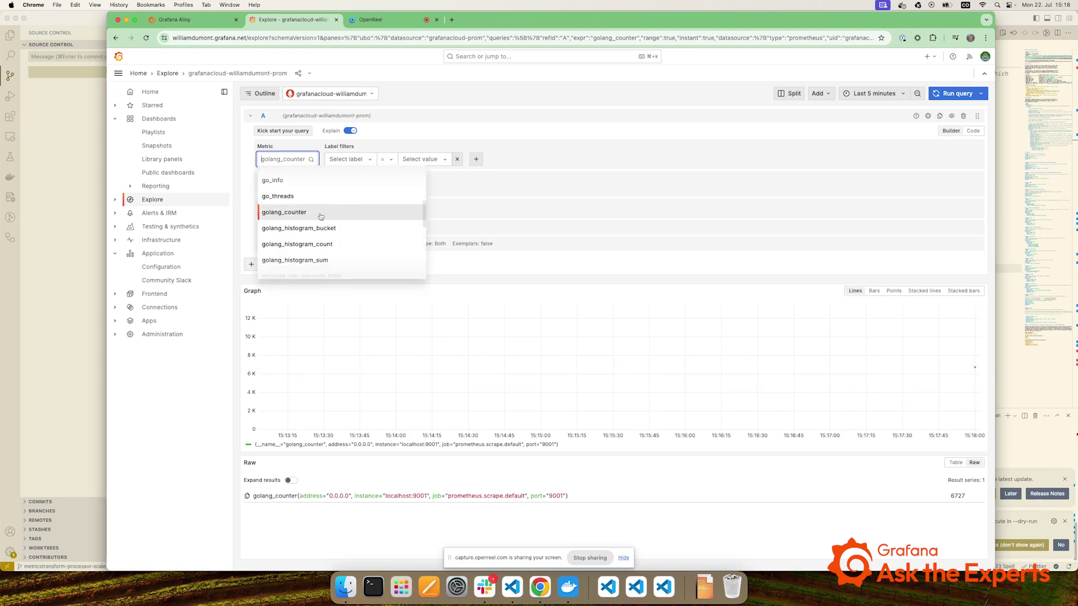
{"action": "scroll", "coordinate": [316, 218], "scroll_direction": "down", "scroll_amount": 1}
{"action": "scroll", "coordinate": [311, 225], "scroll_direction": "down", "scroll_amount": 1}
{"action": "scroll", "coordinate": [308, 226], "scroll_direction": "down", "scroll_amount": 1}
{"action": "scroll", "coordinate": [303, 228], "scroll_direction": "down", "scroll_amount": 1}
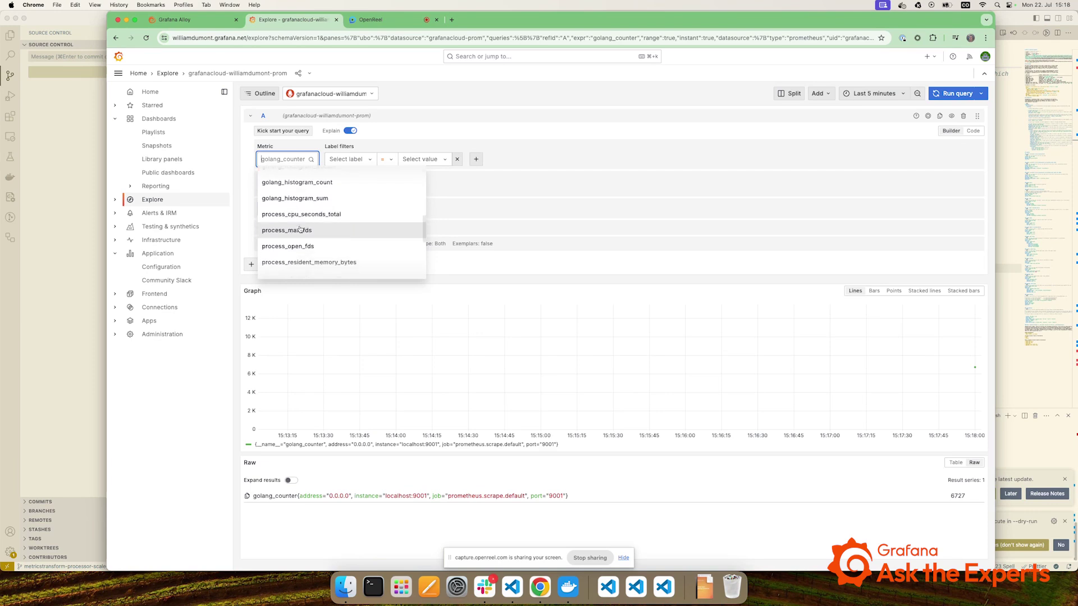
{"action": "scroll", "coordinate": [299, 229], "scroll_direction": "down", "scroll_amount": 2}
{"action": "scroll", "coordinate": [302, 231], "scroll_direction": "down", "scroll_amount": 2}
{"action": "scroll", "coordinate": [310, 239], "scroll_direction": "down", "scroll_amount": 2}
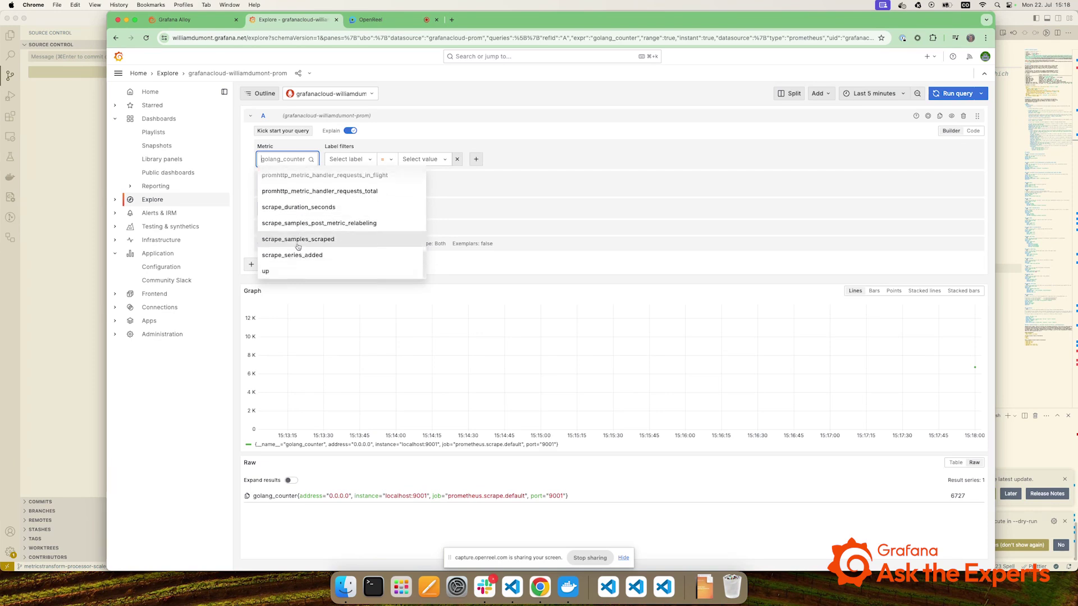
{"action": "scroll", "coordinate": [323, 255], "scroll_direction": "up", "scroll_amount": 8}
{"action": "scroll", "coordinate": [303, 253], "scroll_direction": "up", "scroll_amount": 3}
{"action": "scroll", "coordinate": [299, 245], "scroll_direction": "up", "scroll_amount": 2}
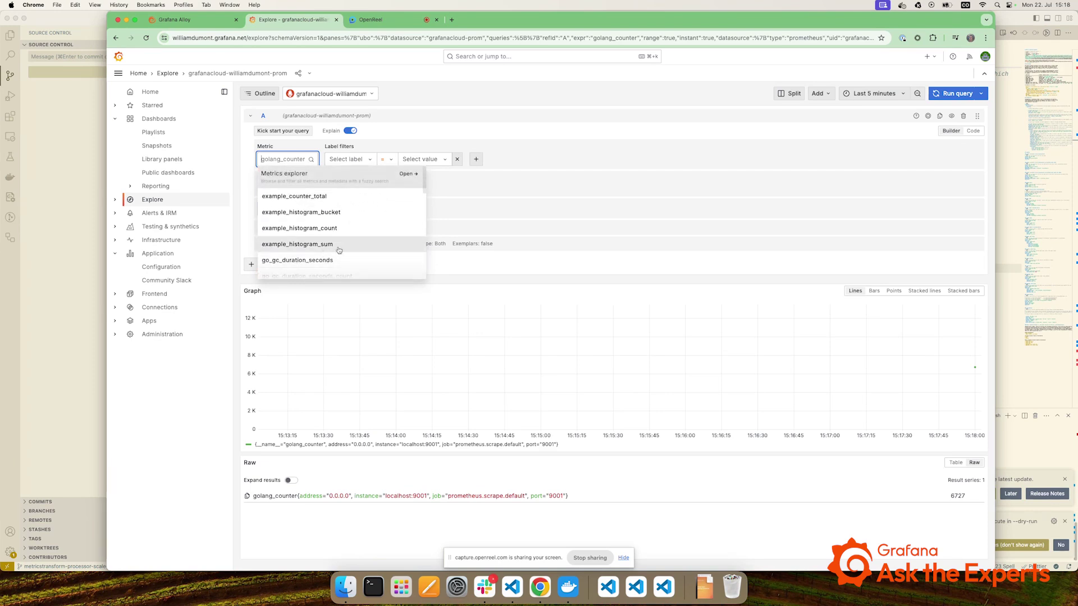